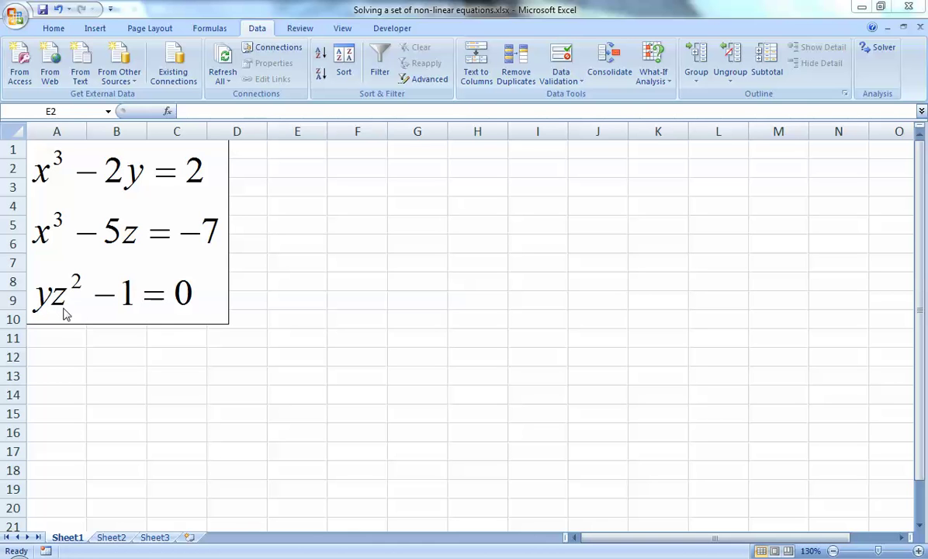
# Enter labels x, y, z in E2:E4 with starting values 1, 2, 3 in F2:F4
pyautogui.click(287, 169)
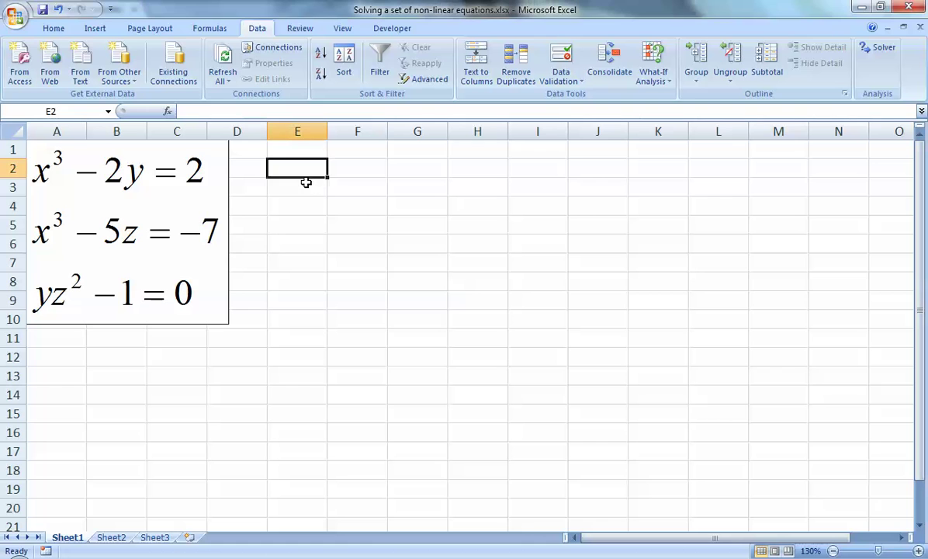
pyautogui.click(54, 28)
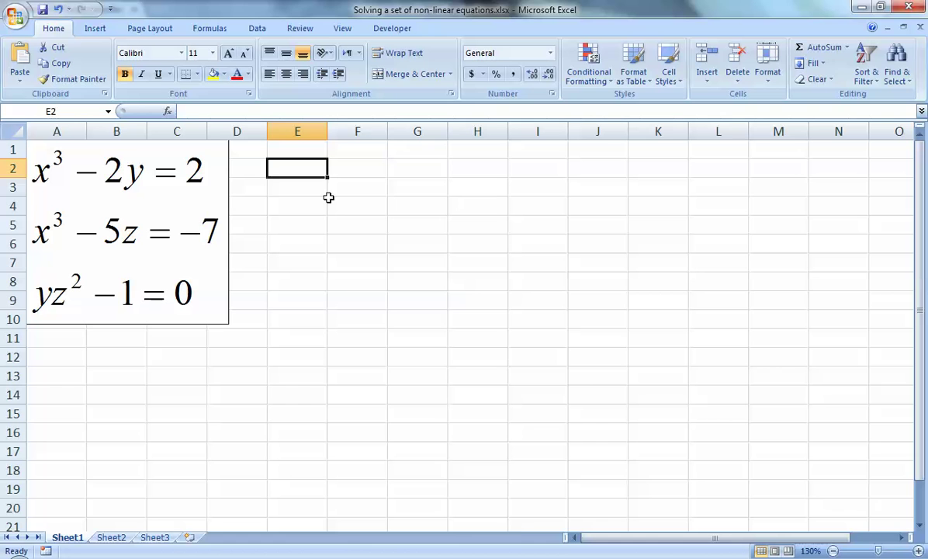
pyautogui.write('x')
pyautogui.press('Return')
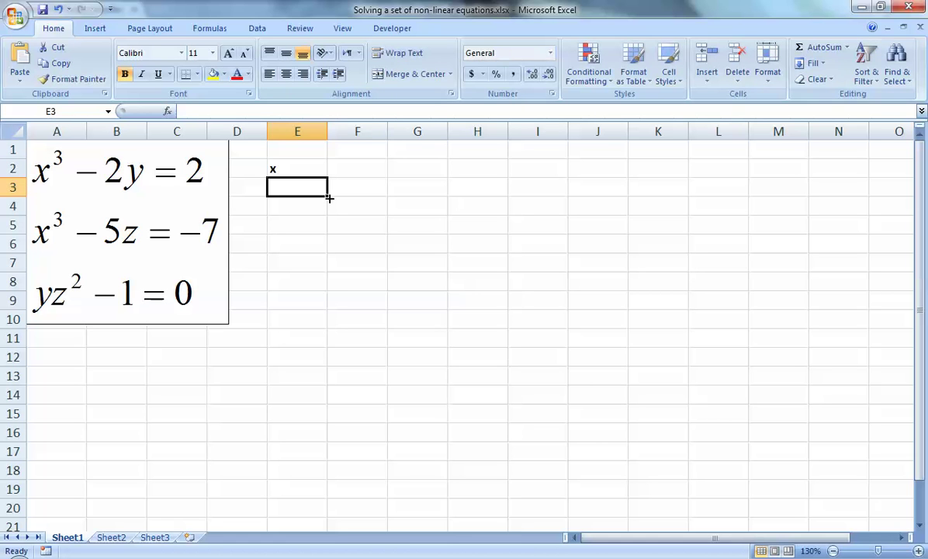
pyautogui.write('y')
pyautogui.press('Return')
pyautogui.write('z')
pyautogui.press('Tab')
pyautogui.press('Up')
pyautogui.press('Up')
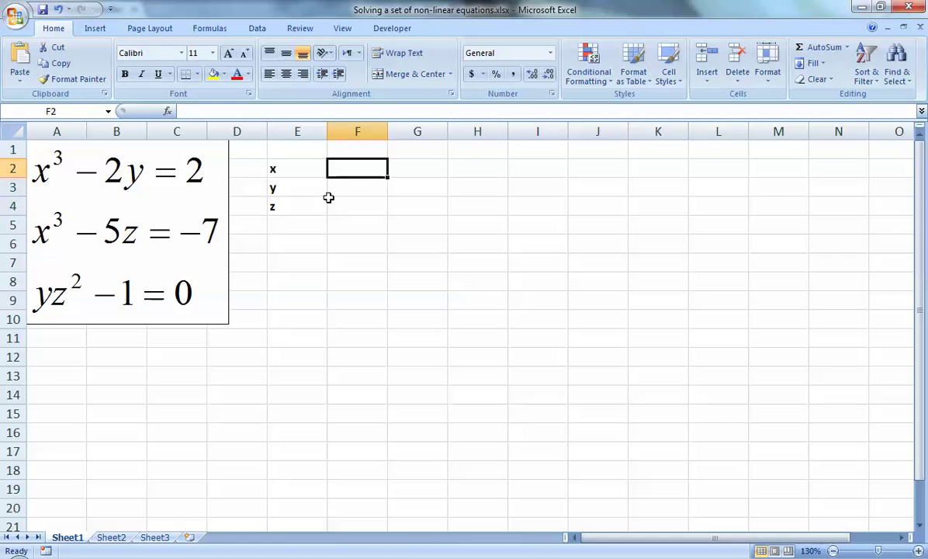
pyautogui.write('1')
pyautogui.press('Return')
pyautogui.write('2')
pyautogui.press('Return')
pyautogui.write('3')
pyautogui.press('Return')
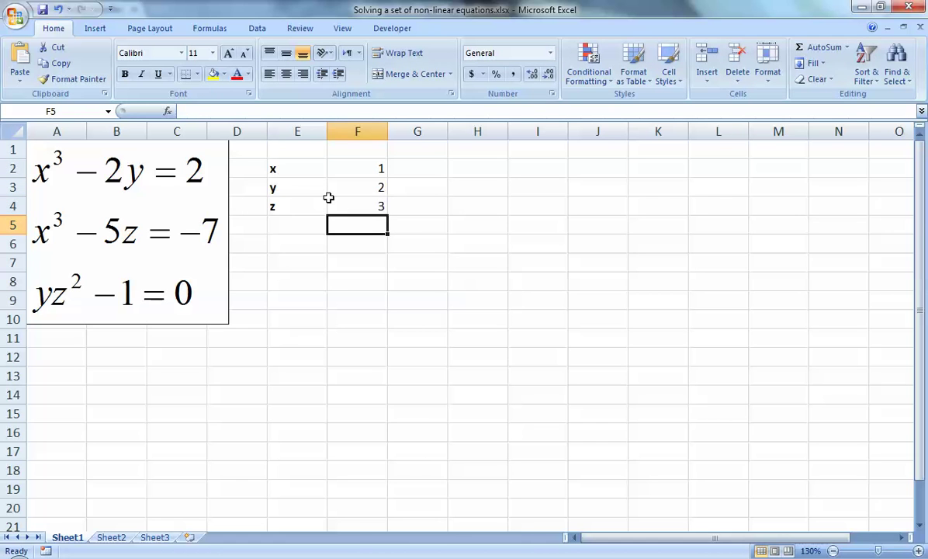
# Label E7:E9 as equation1, equation2, equation3 and widen column E to fit
pyautogui.press('Down')
pyautogui.press('Left')
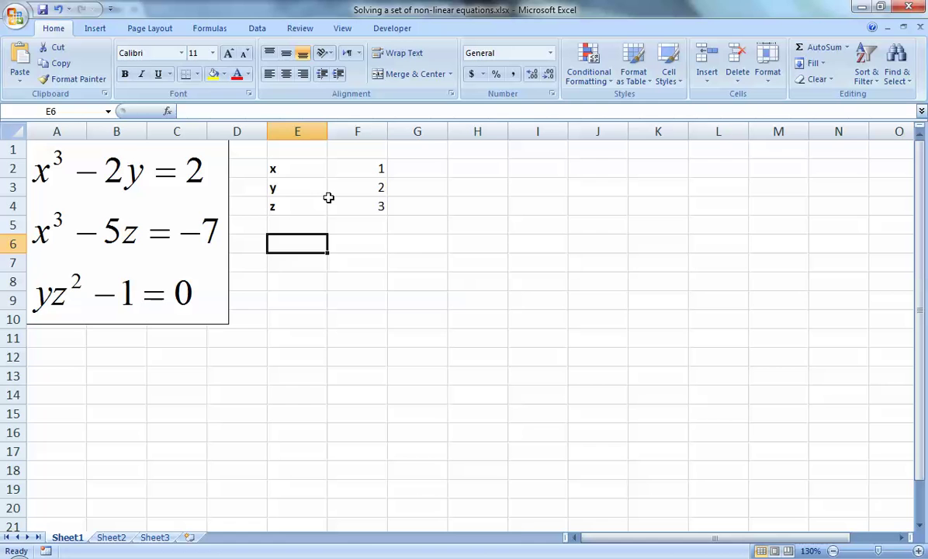
pyautogui.press('Down')
pyautogui.write('equations')
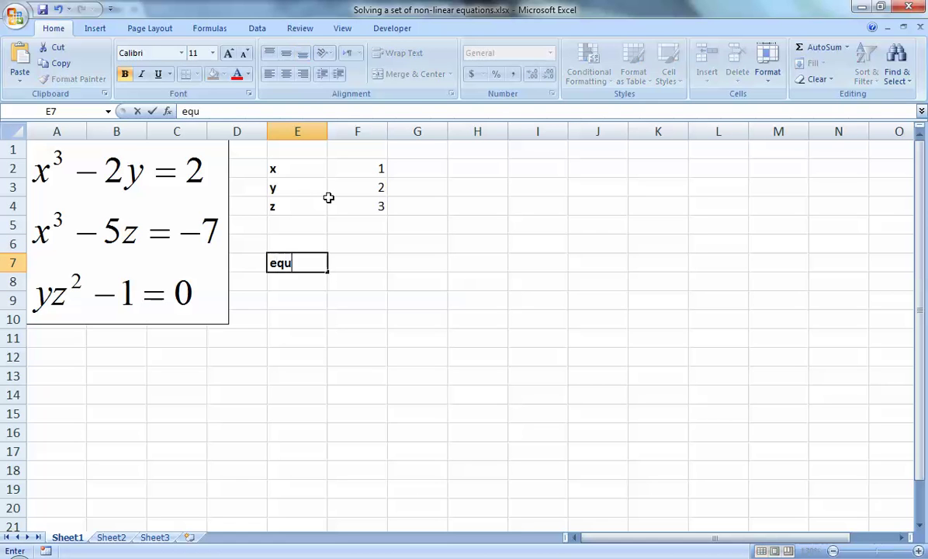
pyautogui.press('BackSpace')
pyautogui.write('1')
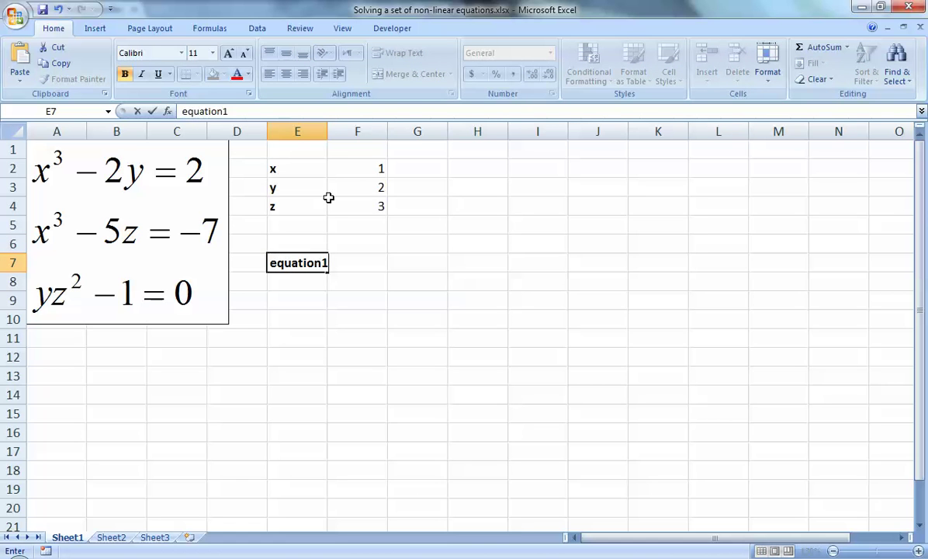
pyautogui.press('Return')
pyautogui.write('equation2')
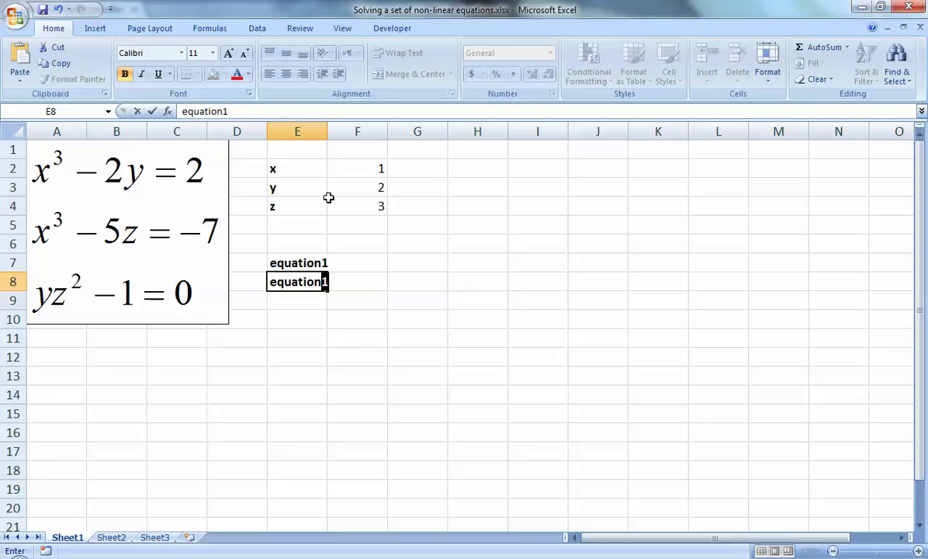
pyautogui.press('Return')
pyautogui.write('equation')
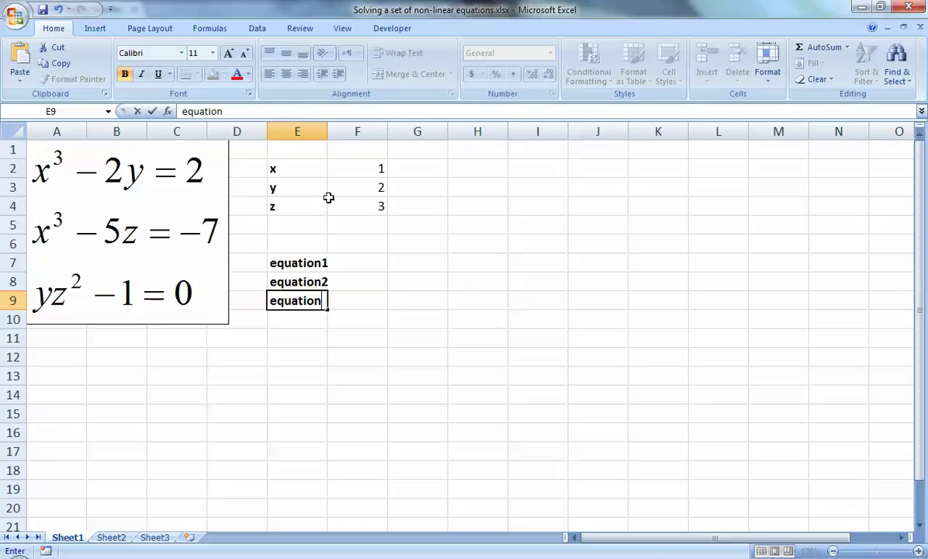
pyautogui.write('3')
pyautogui.press('Return')
pyautogui.press('Up')
pyautogui.press('Up')
pyautogui.press('Up')
pyautogui.press('Right')
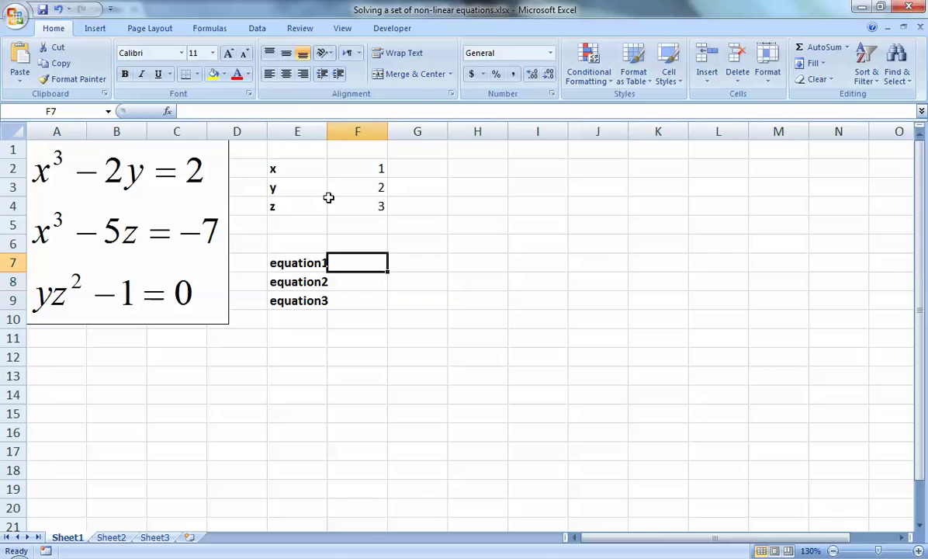
pyautogui.moveTo(327, 131); pyautogui.dragTo(333, 131)
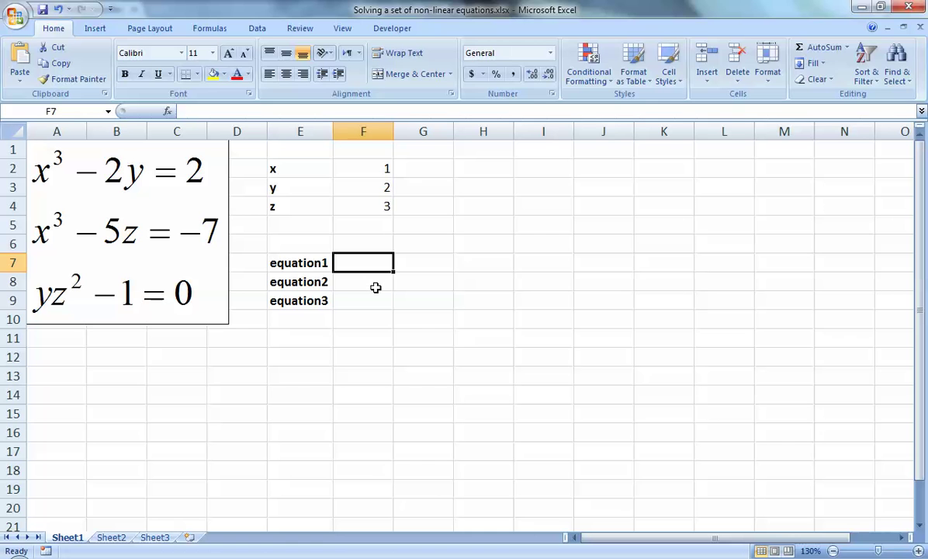
# Enter the formulas =F2^3-2*F3 in F7 and =F2^3-5*F4 in F8
pyautogui.write('=')
pyautogui.press('Up')
pyautogui.press('Up')
pyautogui.press('Up')
pyautogui.press('Up')
pyautogui.press('Up')
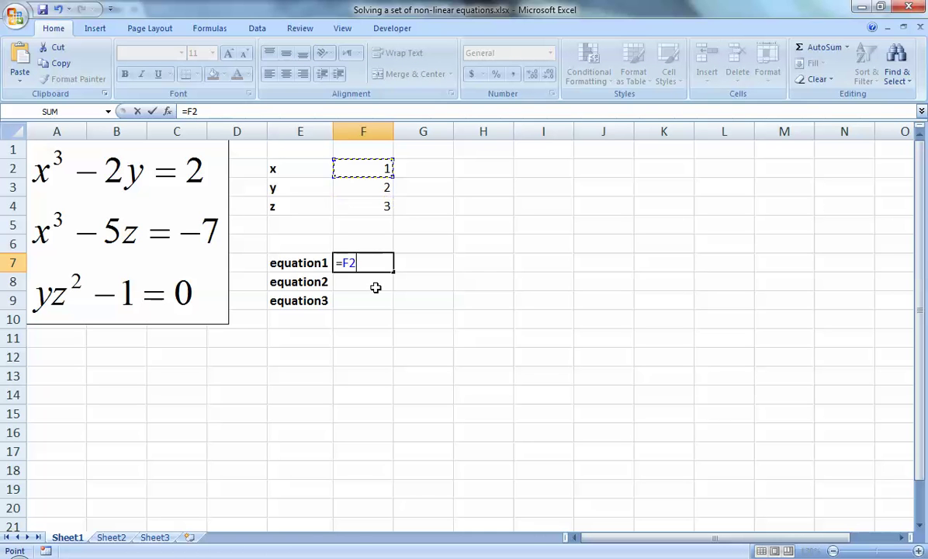
pyautogui.write('^3-2*')
pyautogui.press('Up')
pyautogui.press('Up')
pyautogui.press('Up')
pyautogui.press('Up')
pyautogui.press('Return')
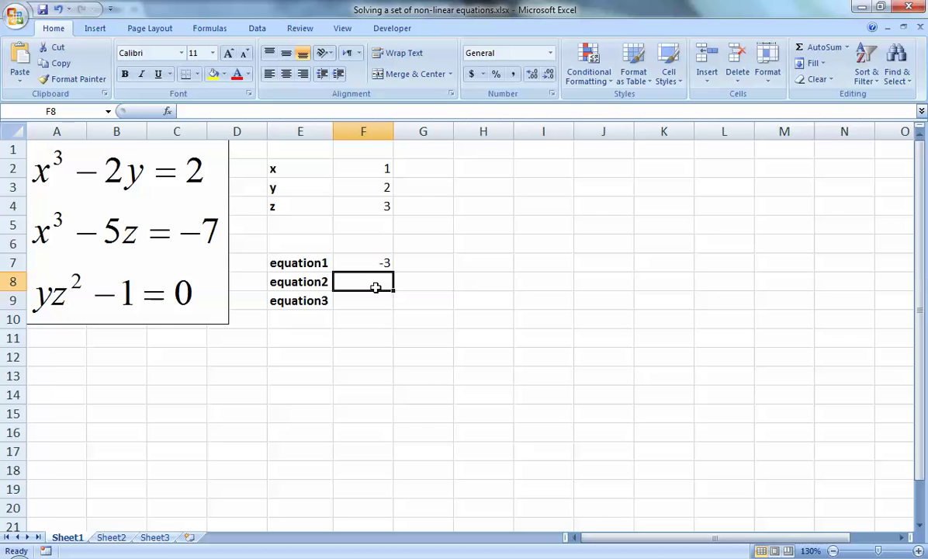
pyautogui.write('=')
pyautogui.press('Up')
pyautogui.press('Up')
pyautogui.press('Up')
pyautogui.press('Up')
pyautogui.press('Up')
pyautogui.press('Up')
pyautogui.write('^3')
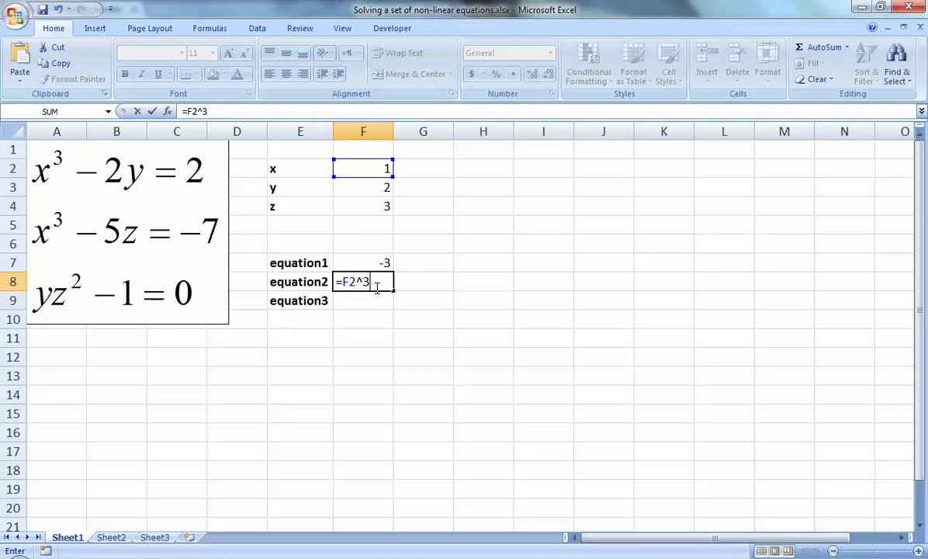
pyautogui.write('-5*z')
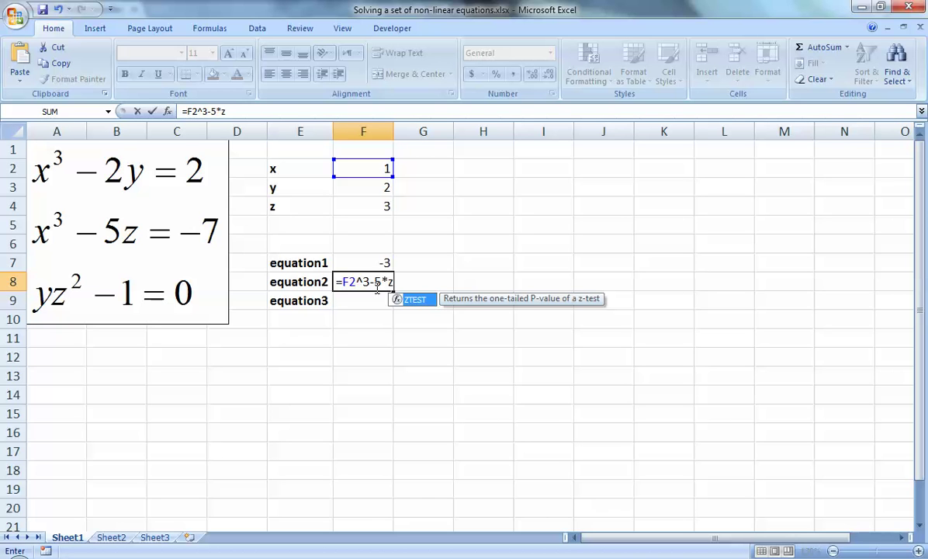
pyautogui.press('Return')
pyautogui.doubleClick(376, 282)
pyautogui.press('BackSpace')
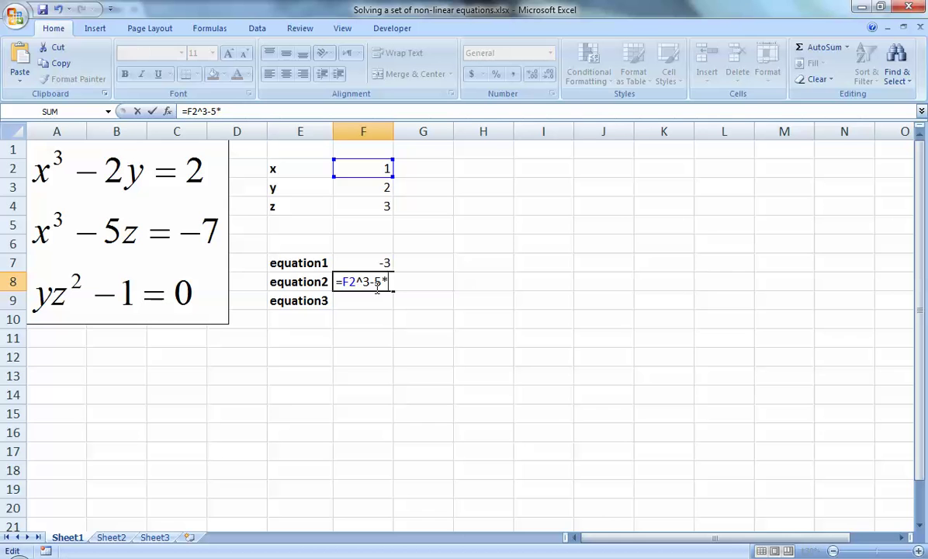
pyautogui.press('Up')
pyautogui.press('Up')
pyautogui.press('Up')
pyautogui.press('Up')
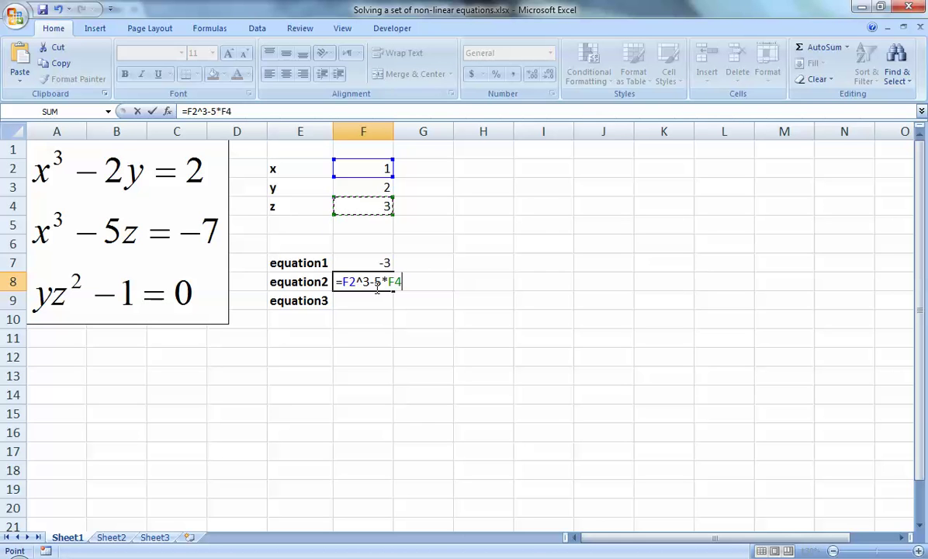
pyautogui.press('Return')
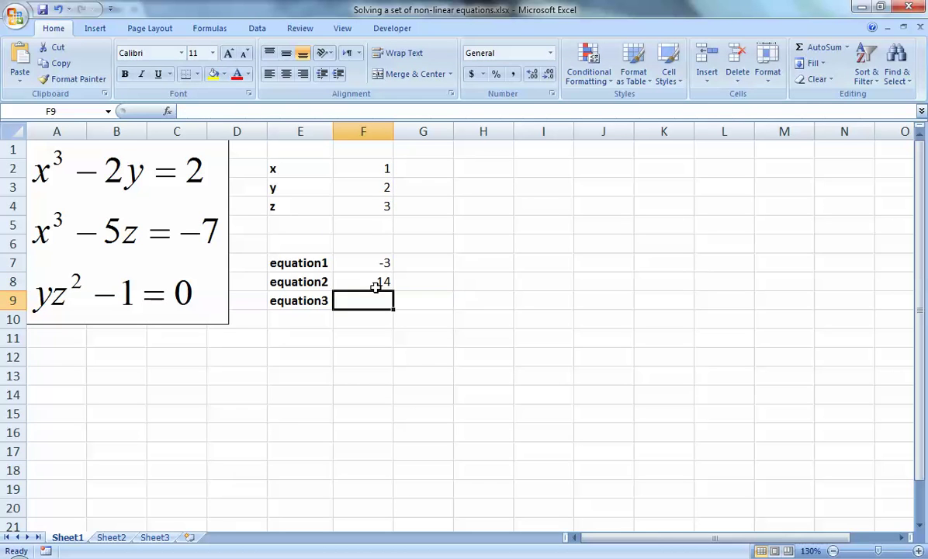
# Enter the formula =F3*F4^2 in F9 for equation3
pyautogui.write('=')
pyautogui.press('Up')
pyautogui.press('Up')
pyautogui.press('Up')
pyautogui.press('Up')
pyautogui.press('Up')
pyautogui.press('Up')
pyautogui.write('*')
pyautogui.press('Up')
pyautogui.press('Up')
pyautogui.press('Up')
pyautogui.press('Up')
pyautogui.press('Up')
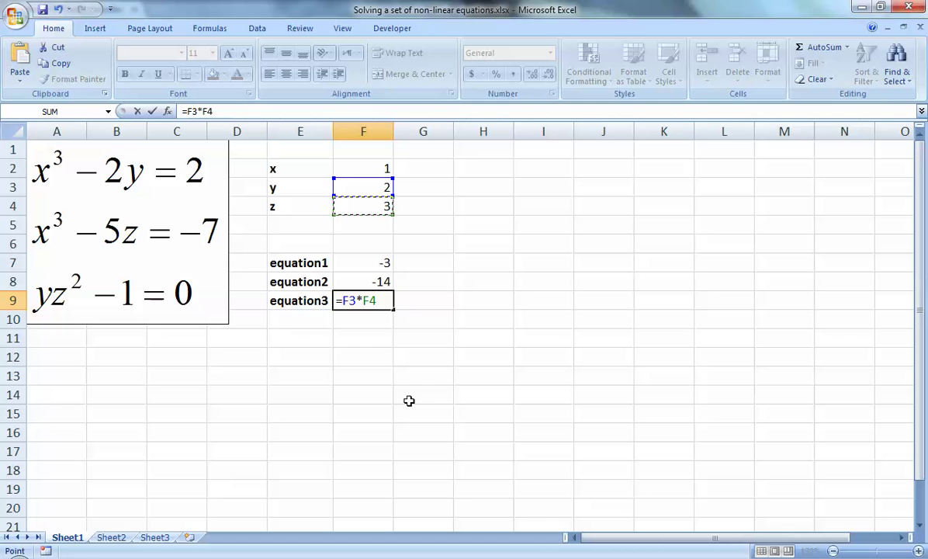
pyautogui.write('^2')
pyautogui.press('Return')
pyautogui.press('Up')
pyautogui.press('Up')
pyautogui.press('Right')
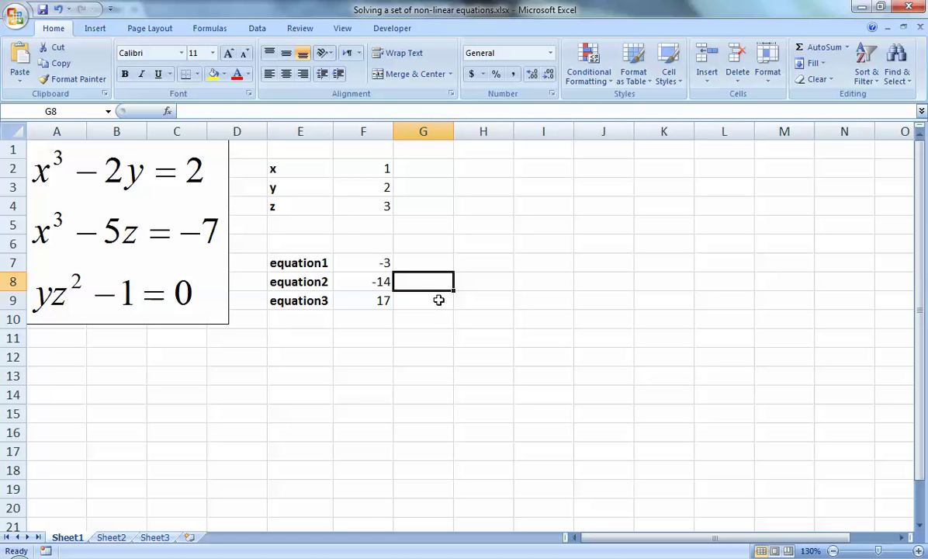
# Enter the target values 2, -7 and 0 in H7:H9
pyautogui.click(469, 266)
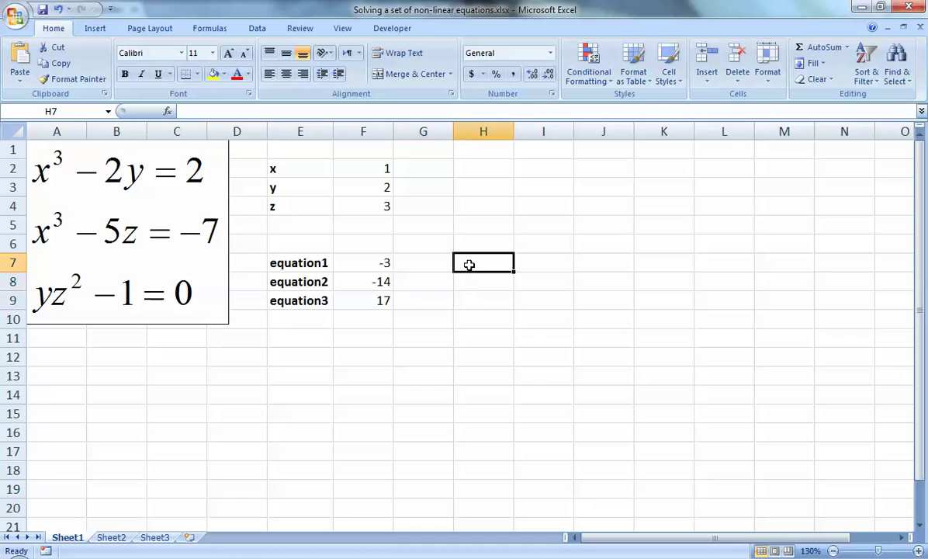
pyautogui.write('2')
pyautogui.press('Return')
pyautogui.write('-7')
pyautogui.press('Return')
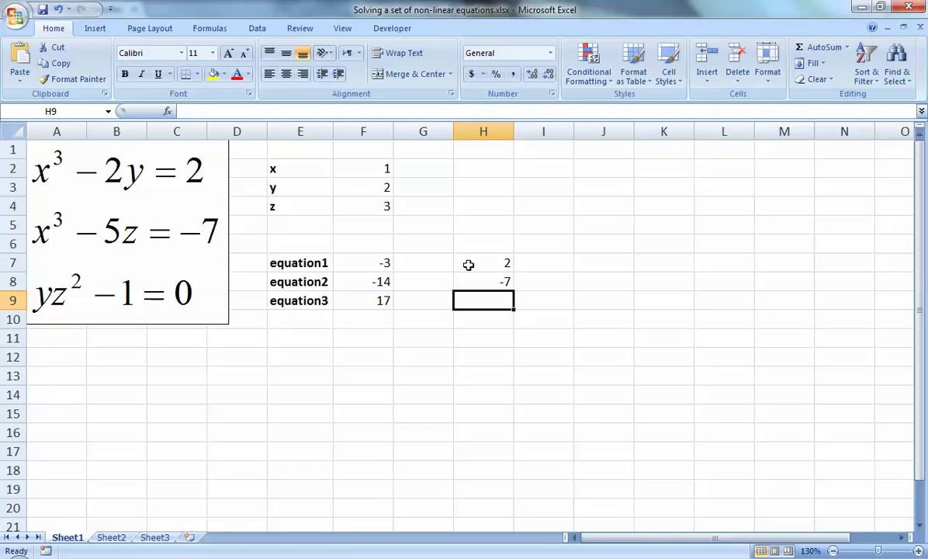
pyautogui.write('0')
pyautogui.press('Return')
pyautogui.press('Return')
pyautogui.press('Left')
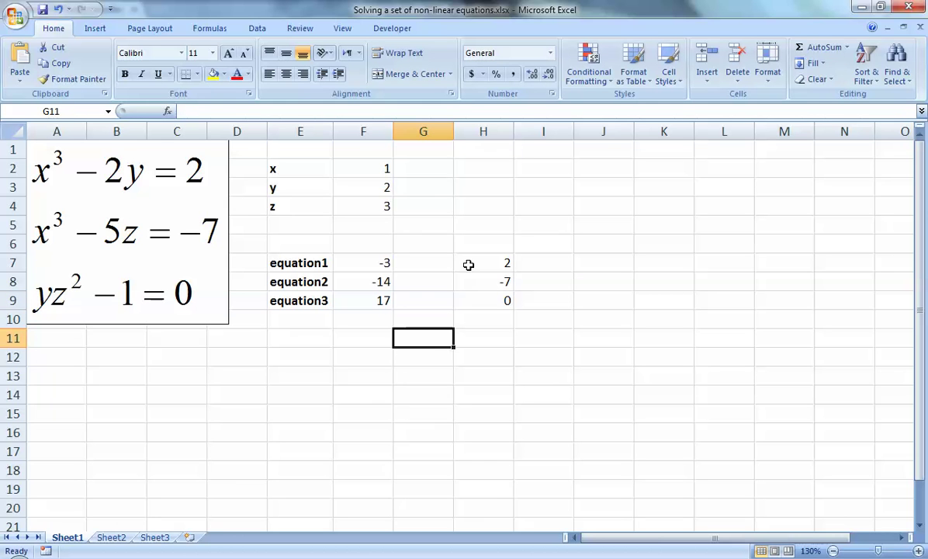
pyautogui.press('Left')
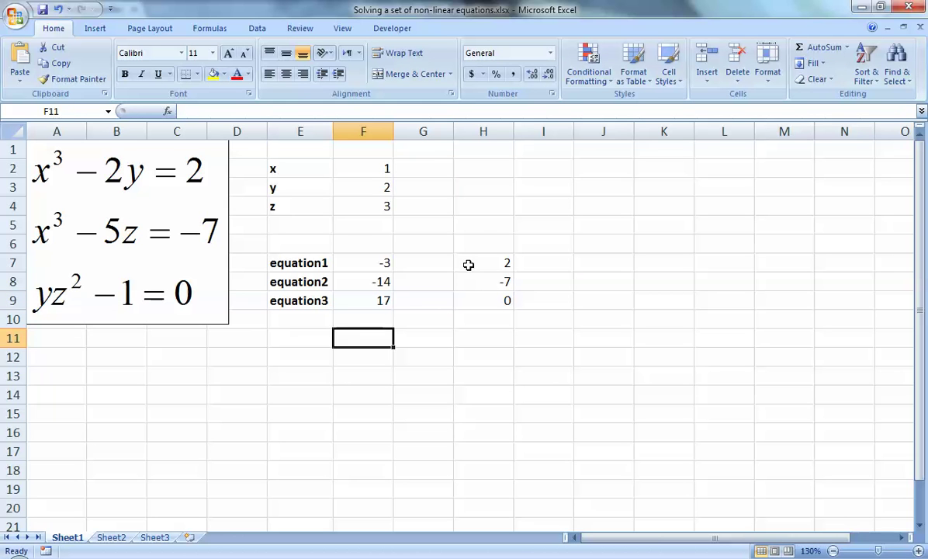
# Open Solver with target cell F7 set to a value of 2, changing F2:F4
pyautogui.click(256, 28)
pyautogui.click(881, 48)
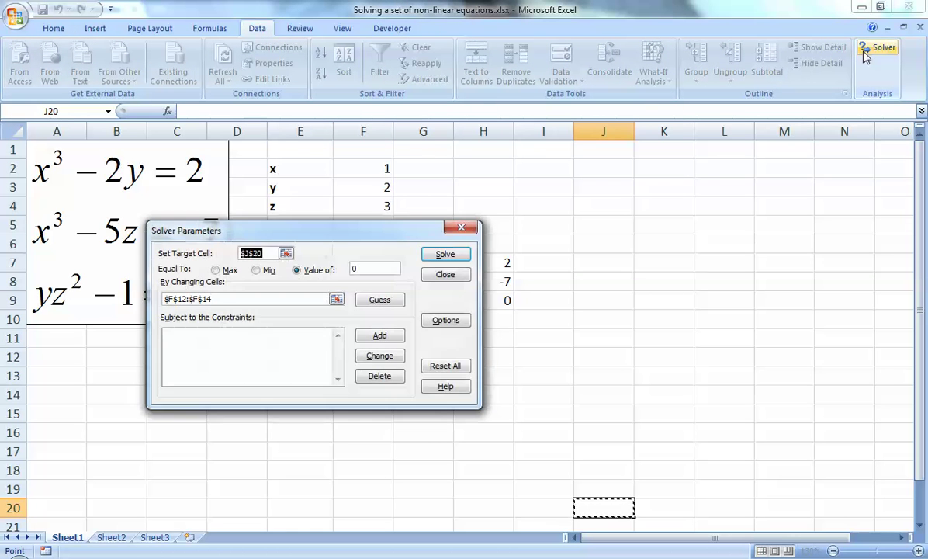
pyautogui.moveTo(431, 230); pyautogui.dragTo(829, 187)
pyautogui.click(504, 261)
pyautogui.click(367, 263)
pyautogui.click(733, 230)
pyautogui.write('2')
pyautogui.click(648, 258)
pyautogui.moveTo(359, 166); pyautogui.dragTo(353, 204)
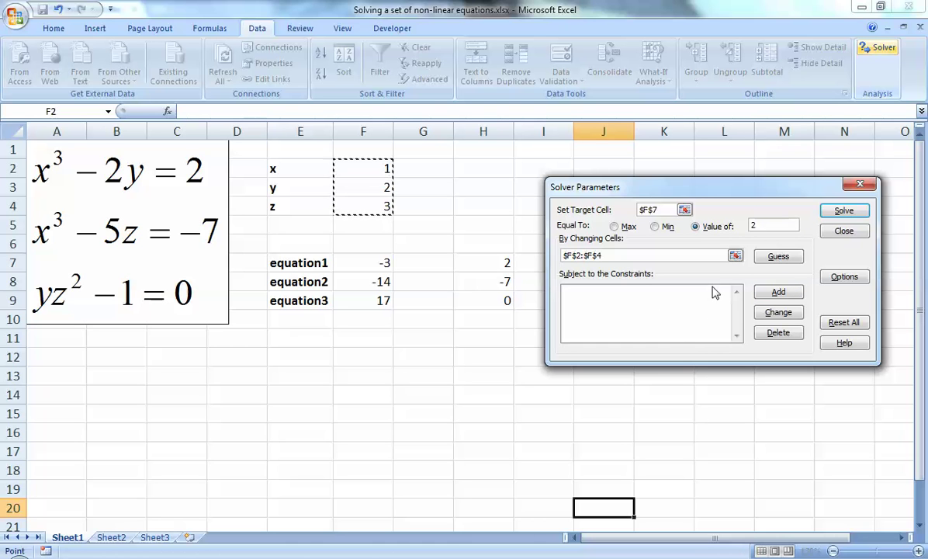
# Add the constraints F8 = -7 and F9 = 0, then solve
pyautogui.click(777, 291)
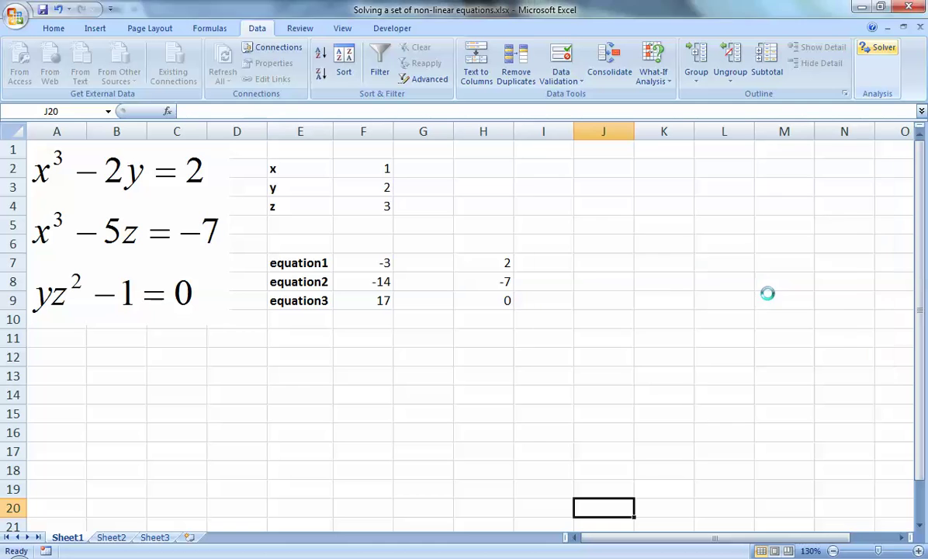
pyautogui.click(379, 282)
pyautogui.click(707, 273)
pyautogui.click(706, 300)
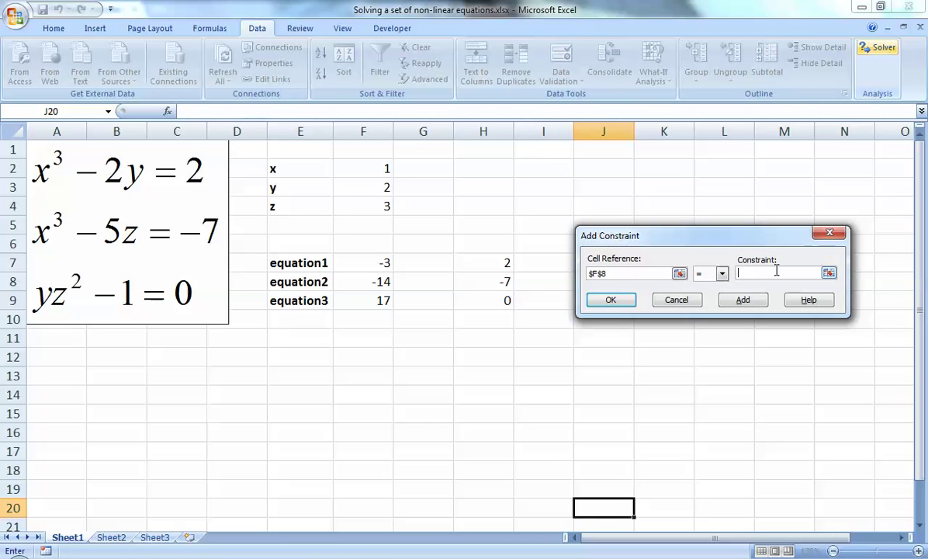
pyautogui.write('-7')
pyautogui.click(743, 300)
pyautogui.click(353, 302)
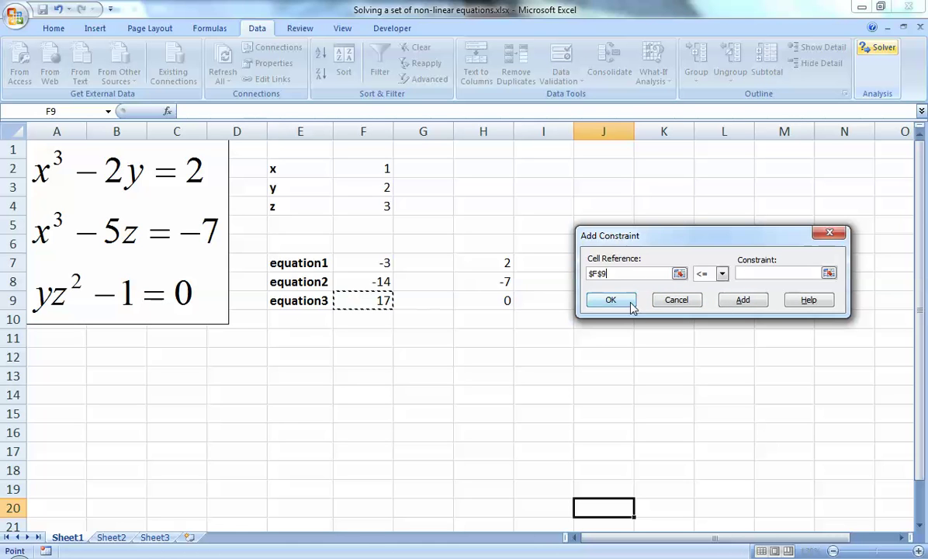
pyautogui.click(722, 273)
pyautogui.click(703, 296)
pyautogui.click(742, 271)
pyautogui.write('0')
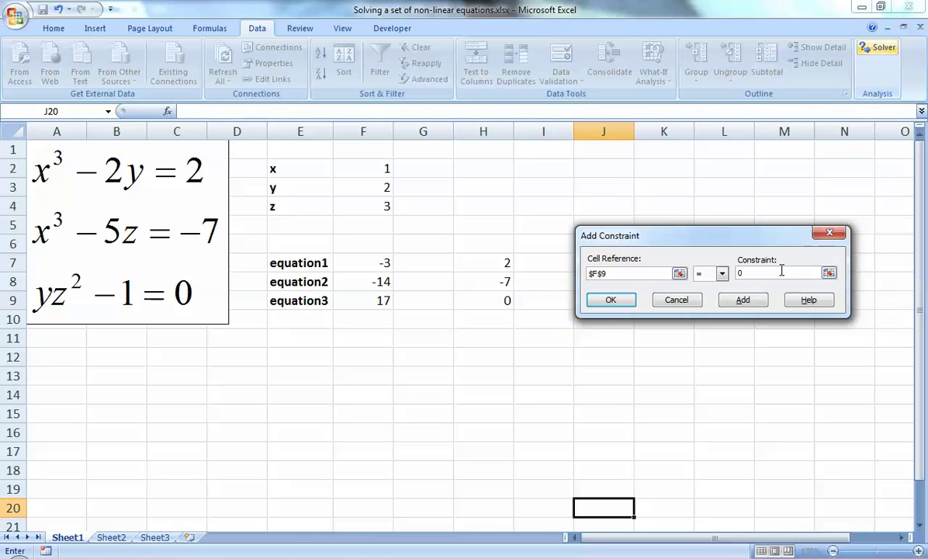
pyautogui.click(621, 302)
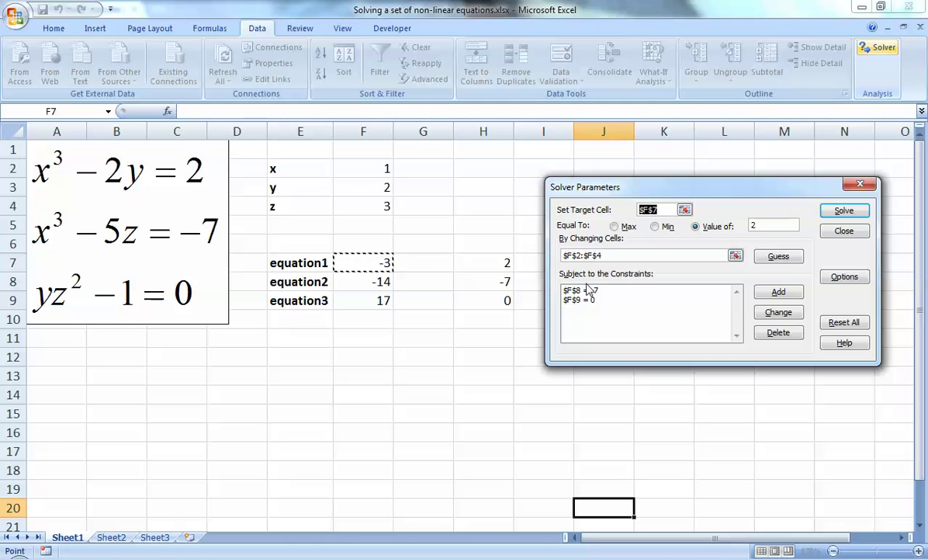
pyautogui.click(843, 211)
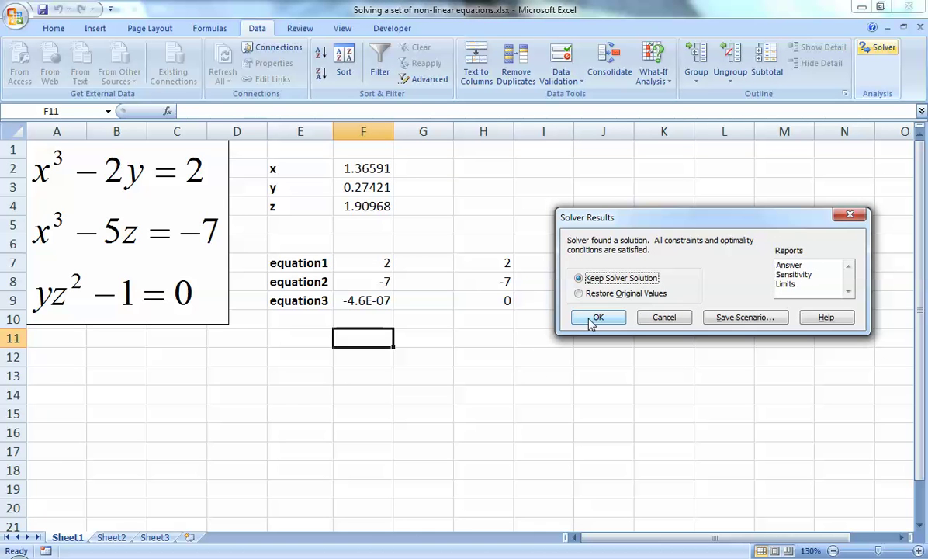
# Keep the Solver solution and inspect the formulas in F7, F8 and F9
pyautogui.click(597, 318)
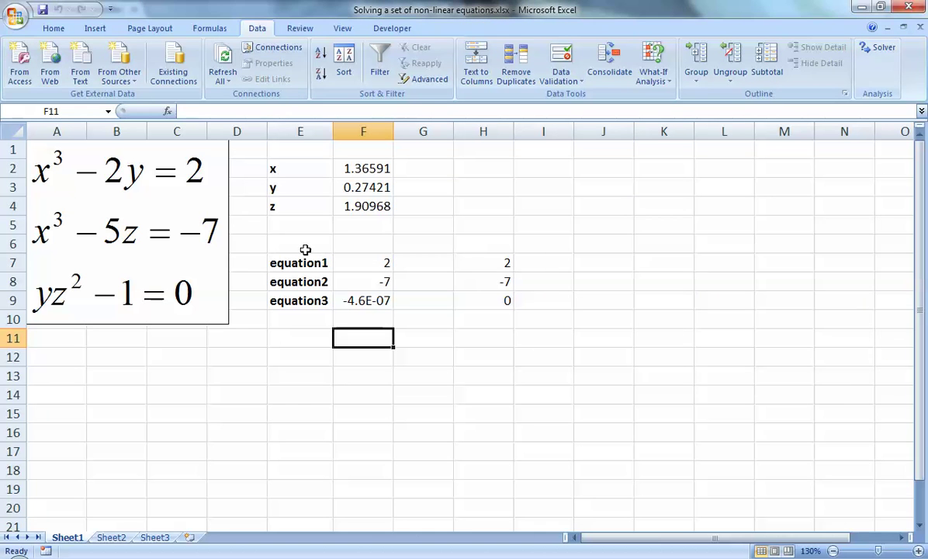
pyautogui.click(359, 266)
pyautogui.click(358, 282)
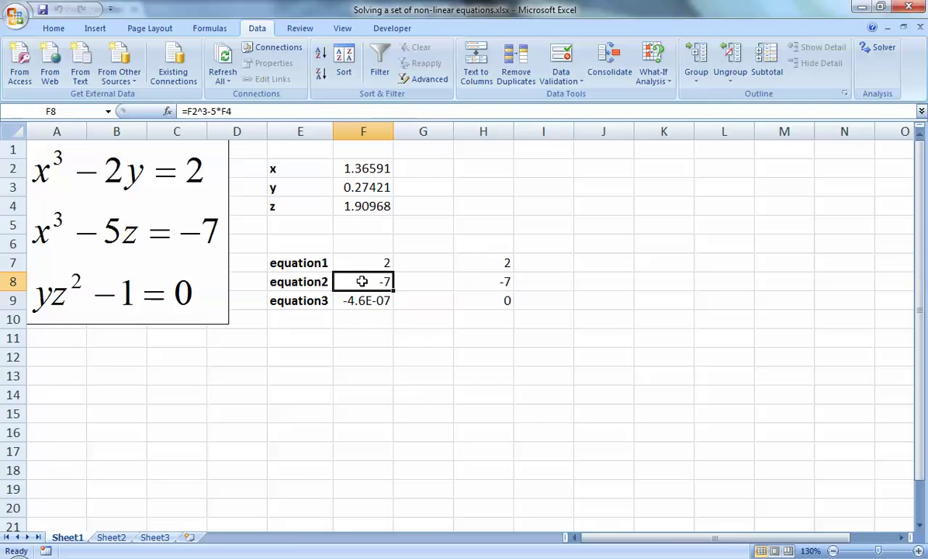
pyautogui.click(357, 299)
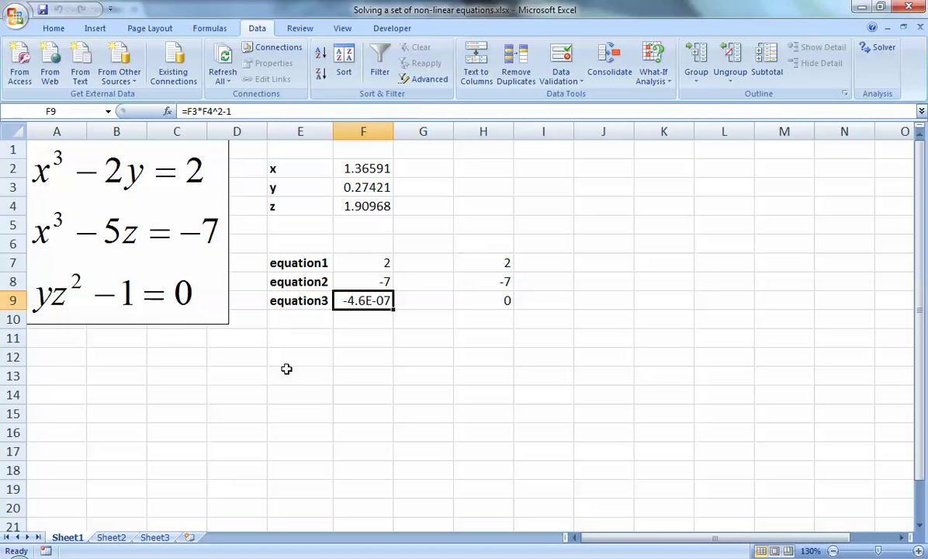
pyautogui.click(287, 369)
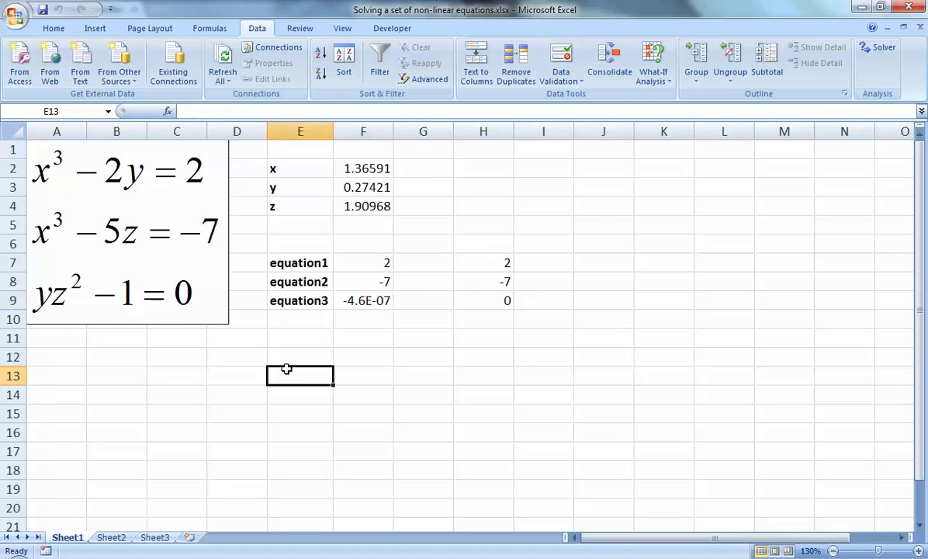
# Enter labels x, y, z in E13:E15 with starting values 1, 2, 3 in F13:F15
pyautogui.press('Up')
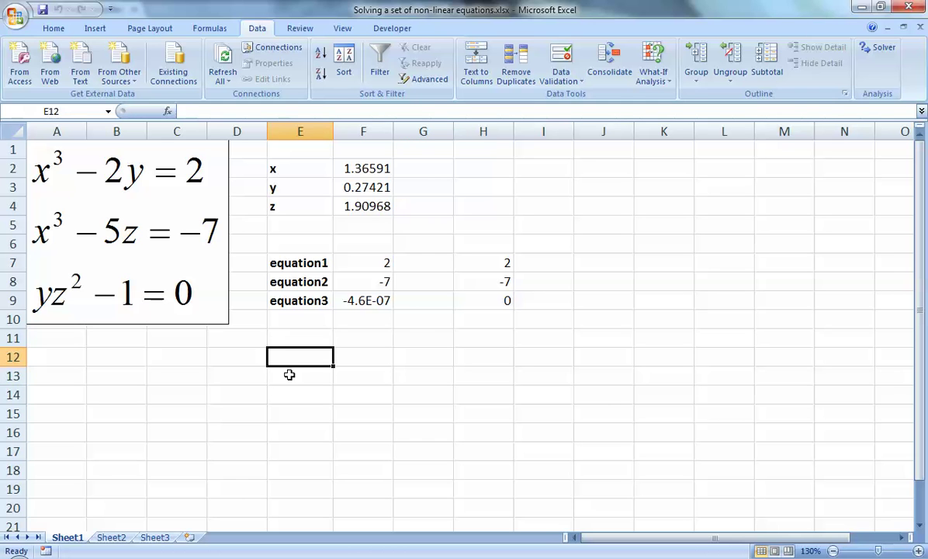
pyautogui.click(288, 374)
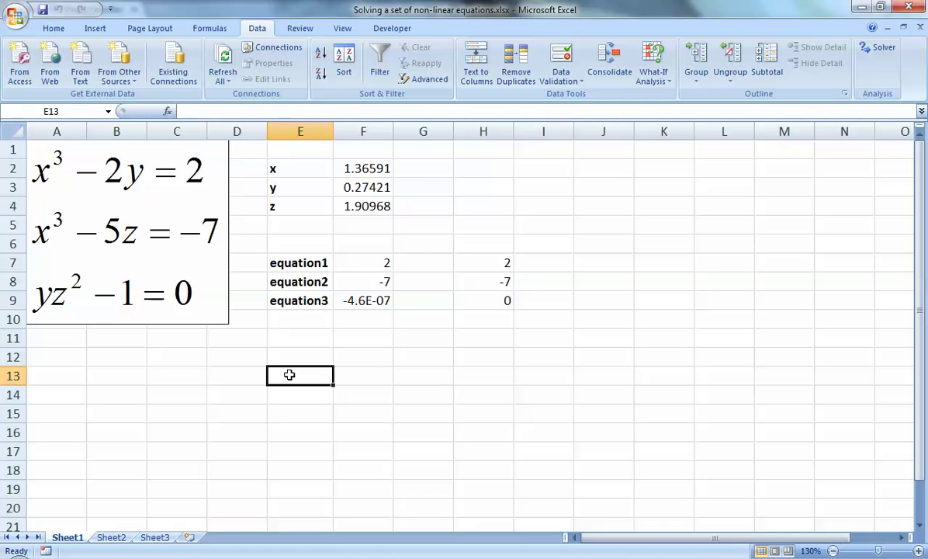
pyautogui.write('x')
pyautogui.press('Return')
pyautogui.write('y')
pyautogui.press('Return')
pyautogui.write('z')
pyautogui.press('Return')
pyautogui.press('Up')
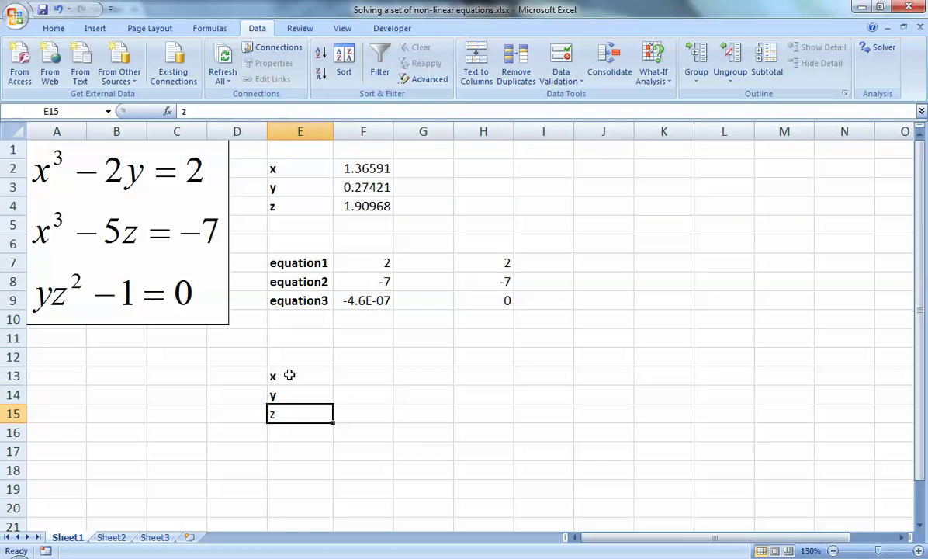
pyautogui.press('Right')
pyautogui.press('Up')
pyautogui.press('Up')
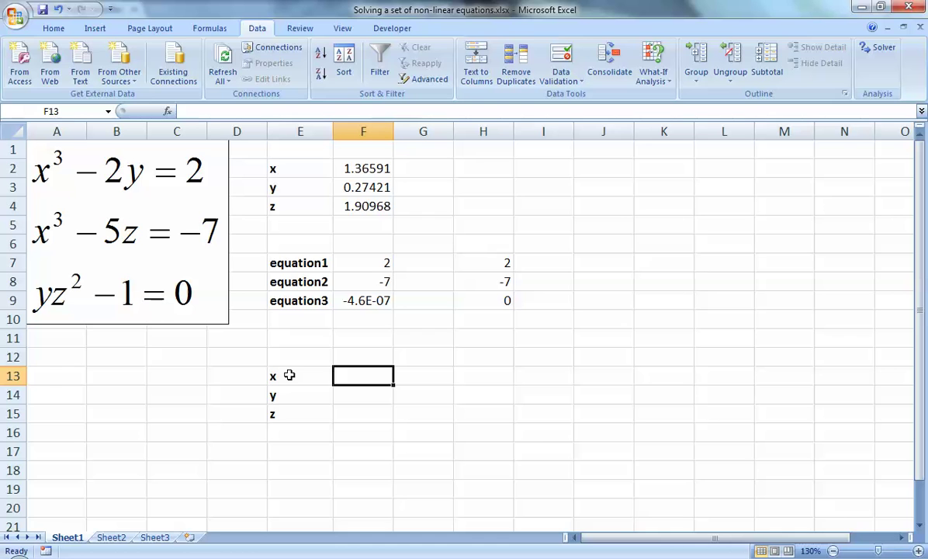
pyautogui.write('1')
pyautogui.press('Return')
pyautogui.write('2')
pyautogui.press('Return')
pyautogui.write('3')
pyautogui.press('Return')
pyautogui.press('Return')
# Copy the equation table E7:H9 down to rows 18–20 and check the copied formulas
pyautogui.moveTo(326, 262); pyautogui.dragTo(392, 300)
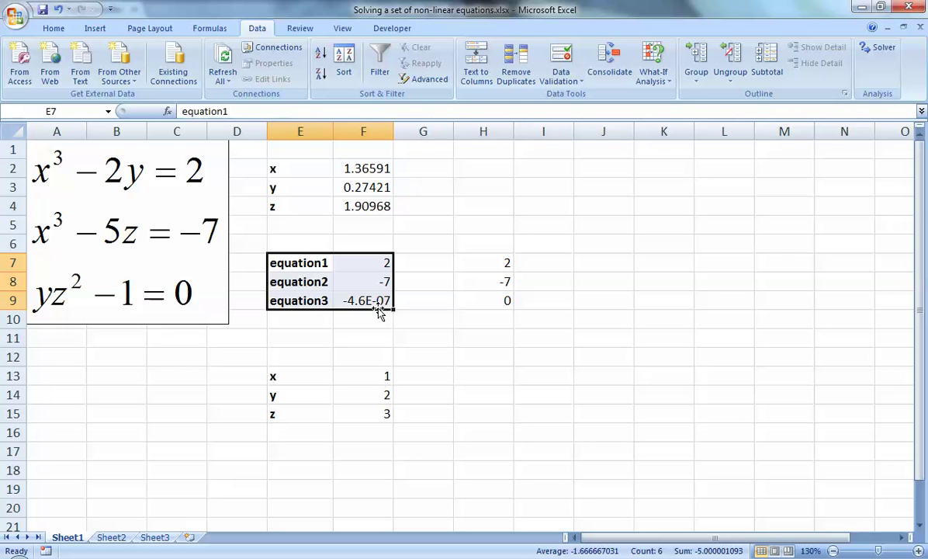
pyautogui.keyDown('shift'); pyautogui.click(504, 300); pyautogui.keyUp('shift')
pyautogui.moveTo(355, 309); pyautogui.dragTo(341, 506)
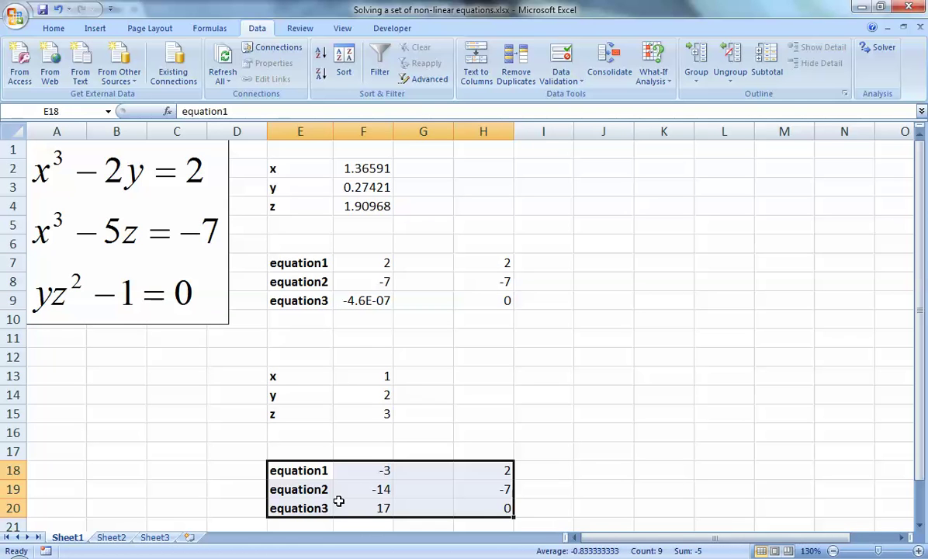
pyautogui.doubleClick(368, 467)
pyautogui.press('Return')
pyautogui.press('Return')
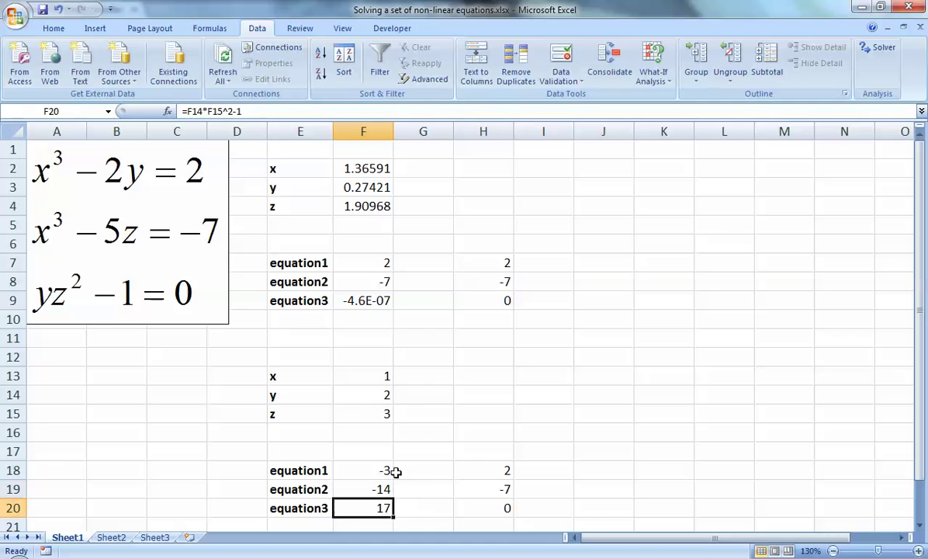
pyautogui.press('Right')
pyautogui.press('Up')
pyautogui.press('Up')
pyautogui.press('Up')
pyautogui.press('Right')
pyautogui.press('Right')
pyautogui.press('Down')
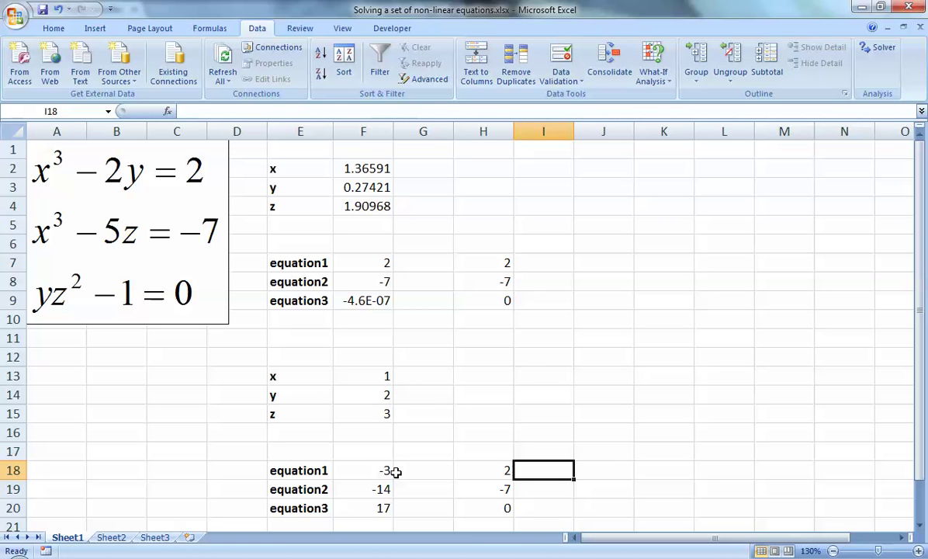
# Move the new block E13:I20 up by one row
pyautogui.moveTo(277, 372); pyautogui.dragTo(536, 509)
pyautogui.click(452, 361)
pyautogui.moveTo(281, 371); pyautogui.dragTo(541, 499)
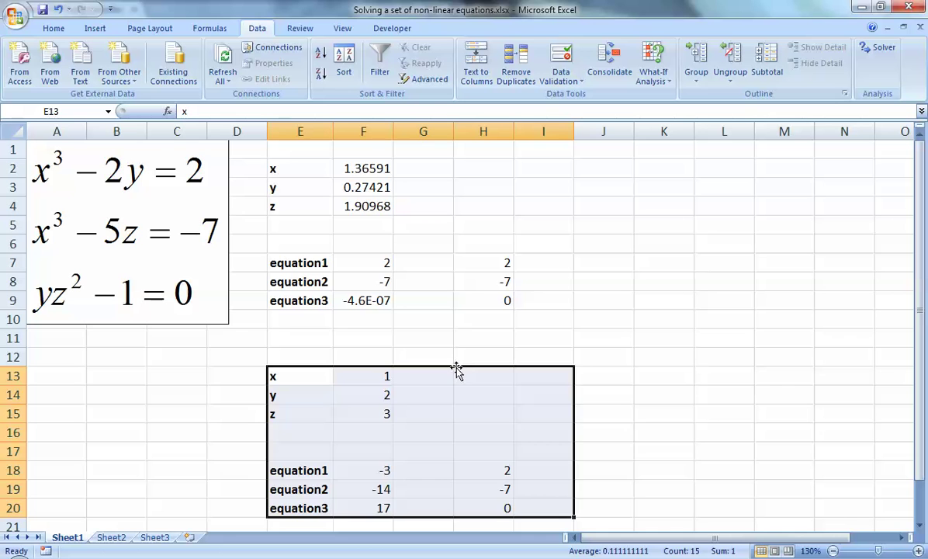
pyautogui.moveTo(458, 372)
pyautogui.mouseDown()
pyautogui.moveTo(454, 350)
pyautogui.moveTo(467, 363)
pyautogui.mouseUp()
pyautogui.click(561, 452)
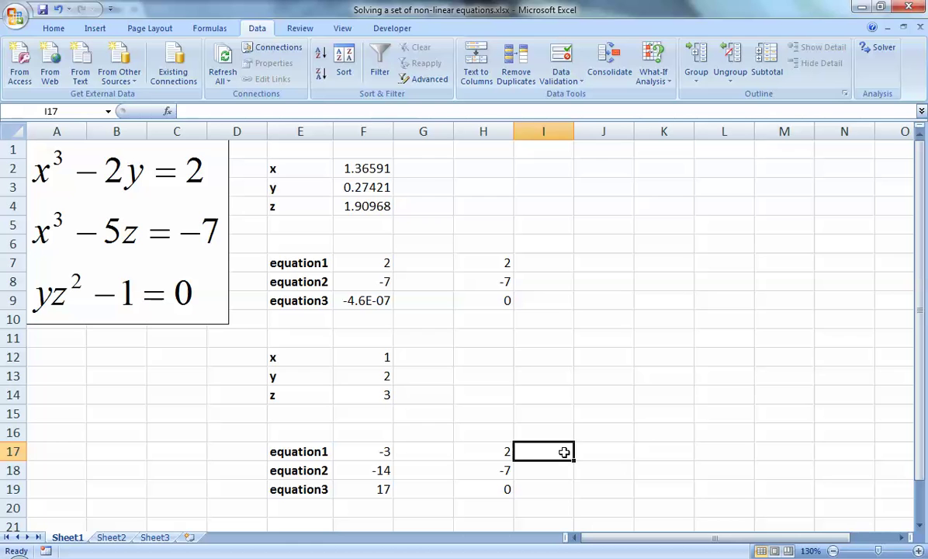
# Add a 'diff' header in I16 and fill =F17-H17 down through I19
pyautogui.press('Up')
pyautogui.write('diff')
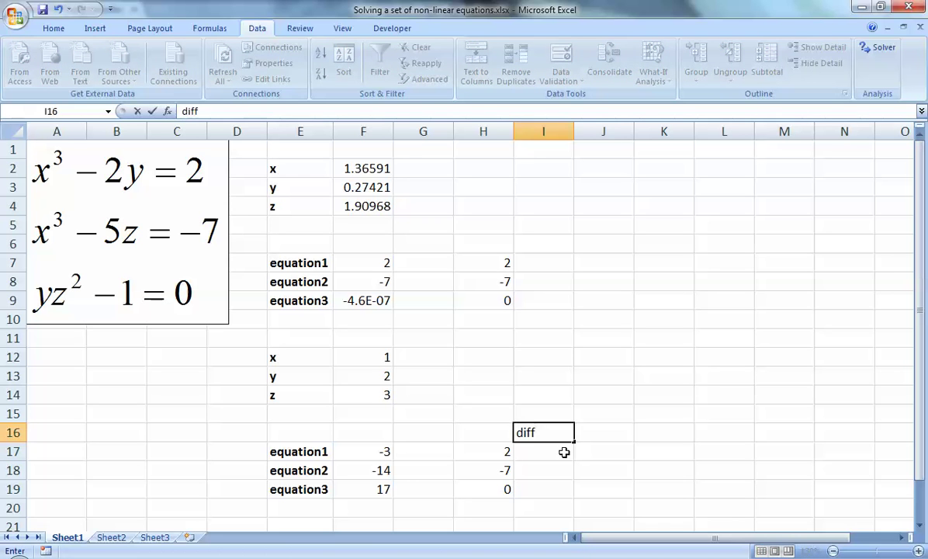
pyautogui.press('Return')
pyautogui.write('=')
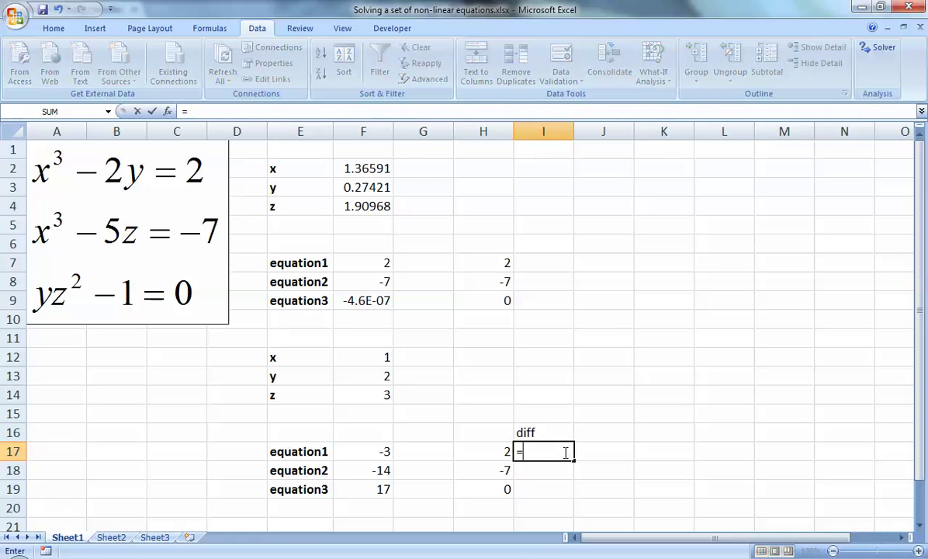
pyautogui.press('Left')
pyautogui.press('Left')
pyautogui.press('Left')
pyautogui.write('-')
pyautogui.press('Left')
pyautogui.hotkey('ctrl', 'Return')
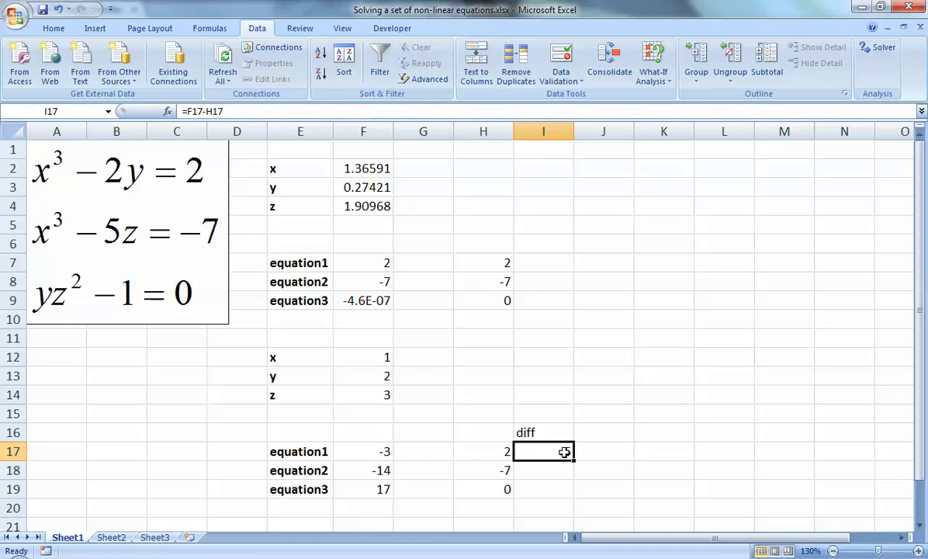
pyautogui.hotkey('ctrl', 'c')
pyautogui.press('Down')
pyautogui.hotkey('shift', 'Down')
pyautogui.hotkey('ctrl', 'v')
# Add a 'diff^2' header in J16 and fill =I17^2 down through J19
pyautogui.click(613, 453)
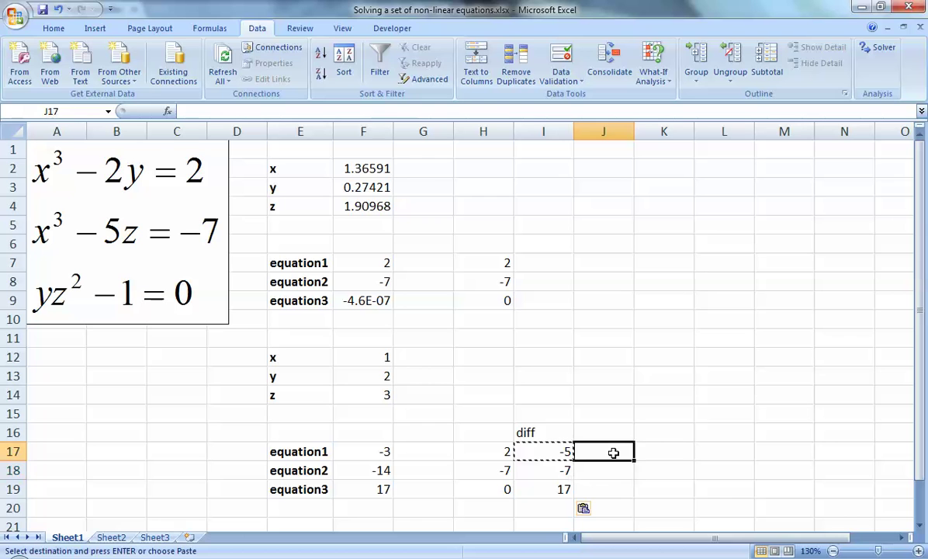
pyautogui.press('Up')
pyautogui.write('dif')
pyautogui.press('BackSpace')
pyautogui.press('BackSpace')
pyautogui.write('iff^2')
pyautogui.press('Return')
pyautogui.write('=')
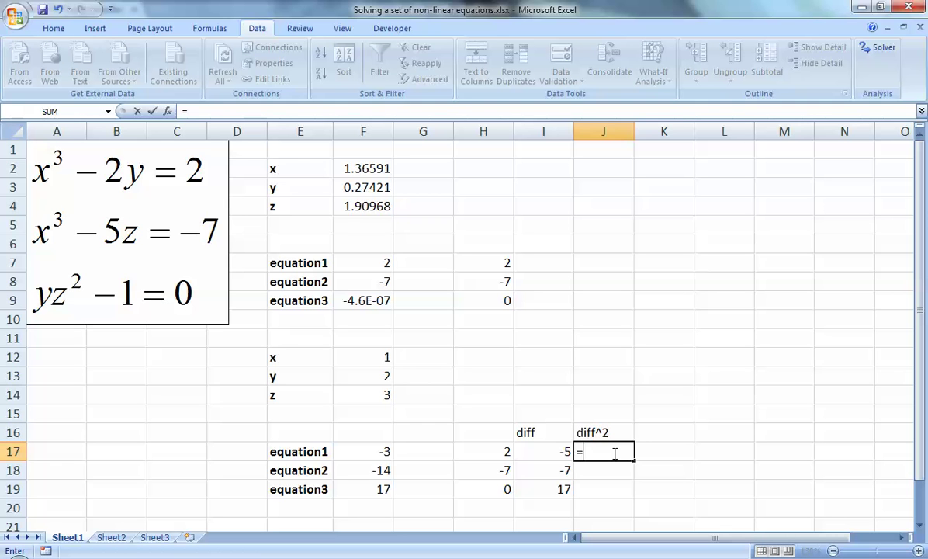
pyautogui.write('I17^2')
pyautogui.press('Return')
pyautogui.click(613, 453)
pyautogui.hotkey('ctrl', 'c')
pyautogui.press('Down')
pyautogui.hotkey('ctrl', 'v')
pyautogui.press('Down')
pyautogui.hotkey('ctrl', 'v')
pyautogui.press('Down')
# Total the squared differences with =SUM(J17:J19) in J20, giving 363
pyautogui.press('Right')
pyautogui.press('Left')
pyautogui.write('=sum(')
pyautogui.press('Up')
pyautogui.hotkey('shift', 'Up')
pyautogui.hotkey('shift', 'Up')
pyautogui.write(')')
pyautogui.press('Right')
pyautogui.press('Left')
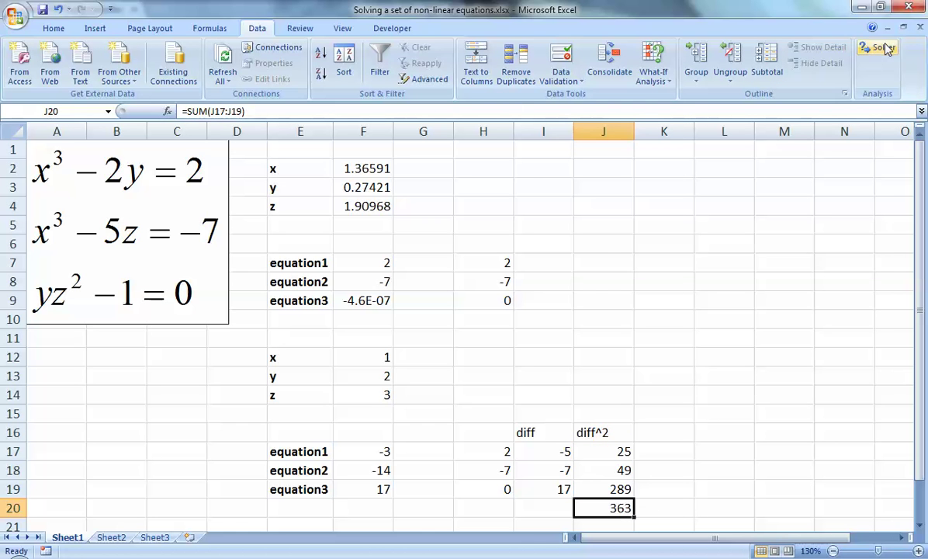
# In Solver, set target cell J20 and changing cells F12:F14
pyautogui.click(885, 48)
pyautogui.click(609, 508)
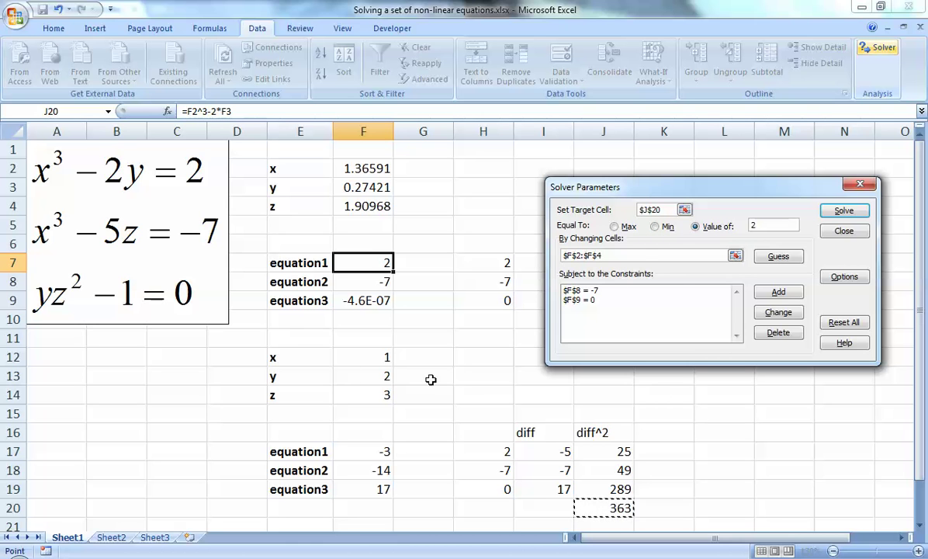
pyautogui.press('Tab')
pyautogui.press('Tab')
pyautogui.moveTo(387, 354); pyautogui.dragTo(373, 393)
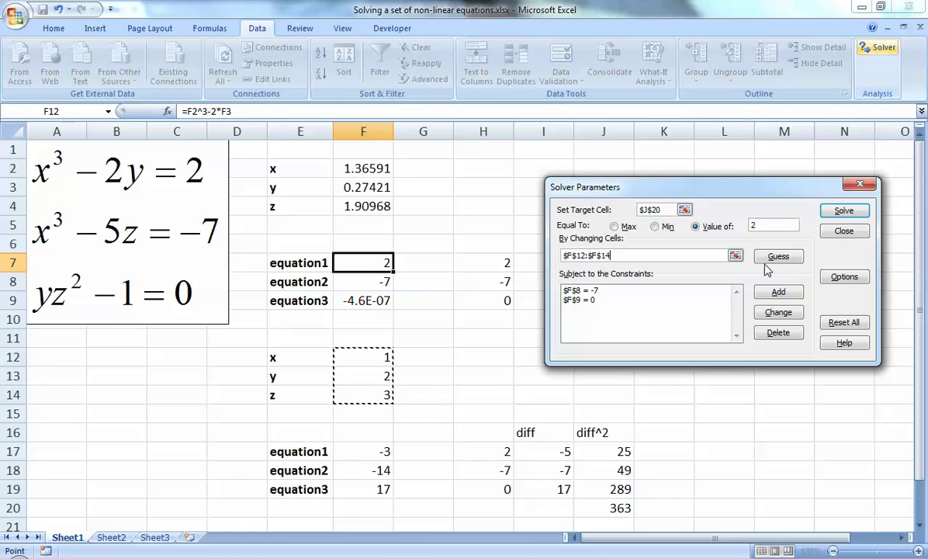
# Delete the $F$9 = 0 and $F$8 = -7 constraints and solve
pyautogui.click(770, 331)
pyautogui.click(505, 332)
pyautogui.click(620, 292)
pyautogui.click(613, 300)
pyautogui.click(778, 333)
pyautogui.click(623, 291)
pyautogui.click(776, 331)
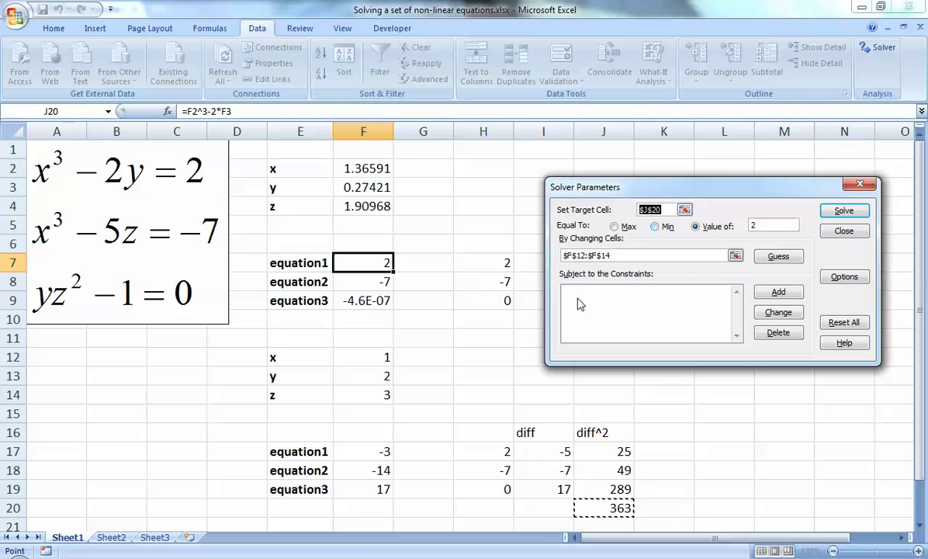
pyautogui.click(599, 506)
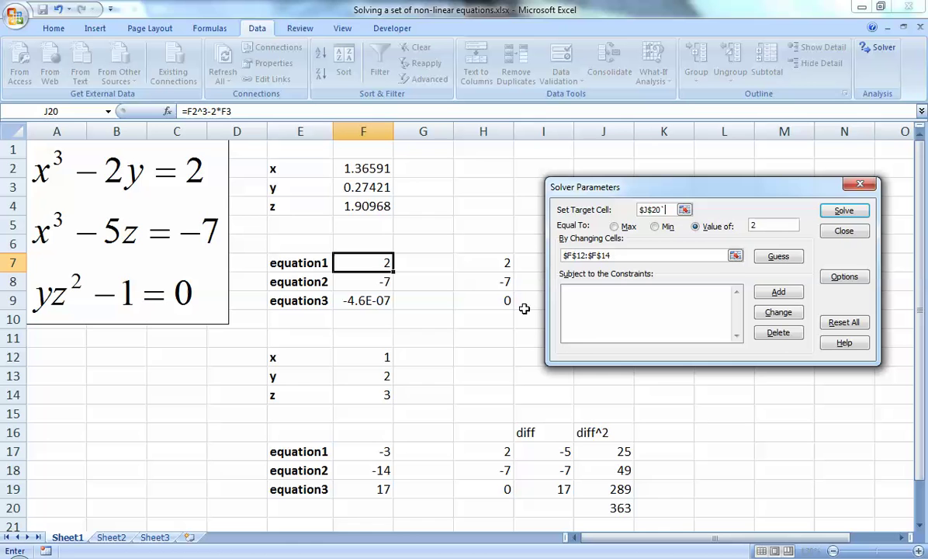
pyautogui.click(613, 256)
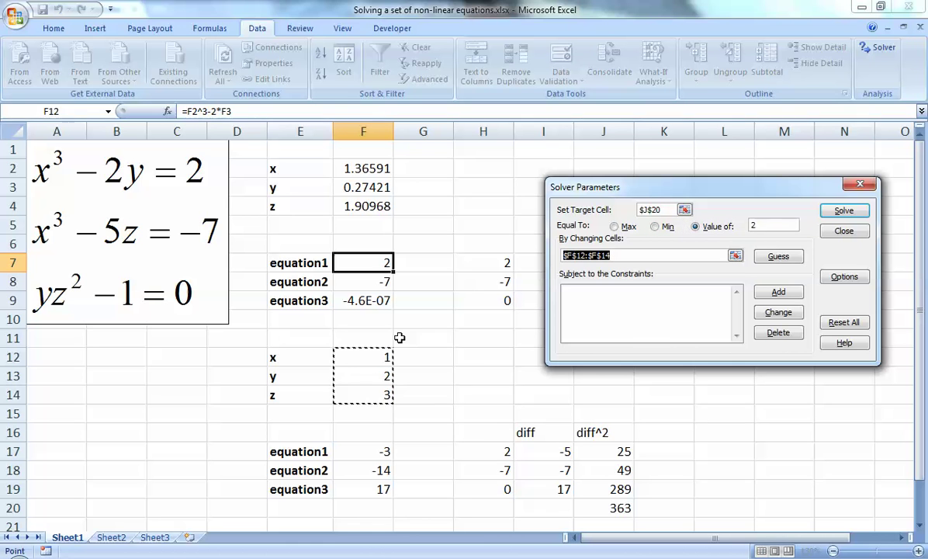
pyautogui.click(844, 211)
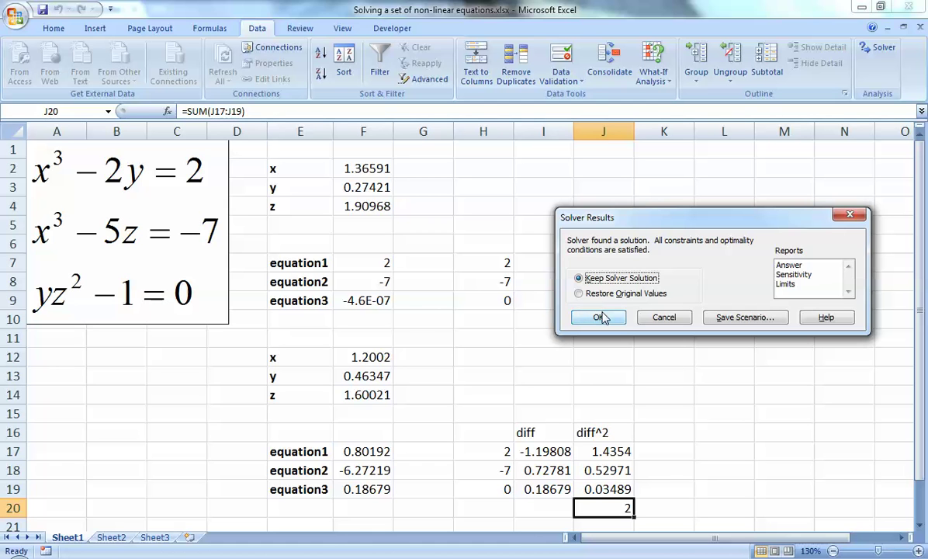
# Keep Solver's solution and review the equation formulas in F17 and F18
pyautogui.click(603, 318)
pyautogui.click(362, 456)
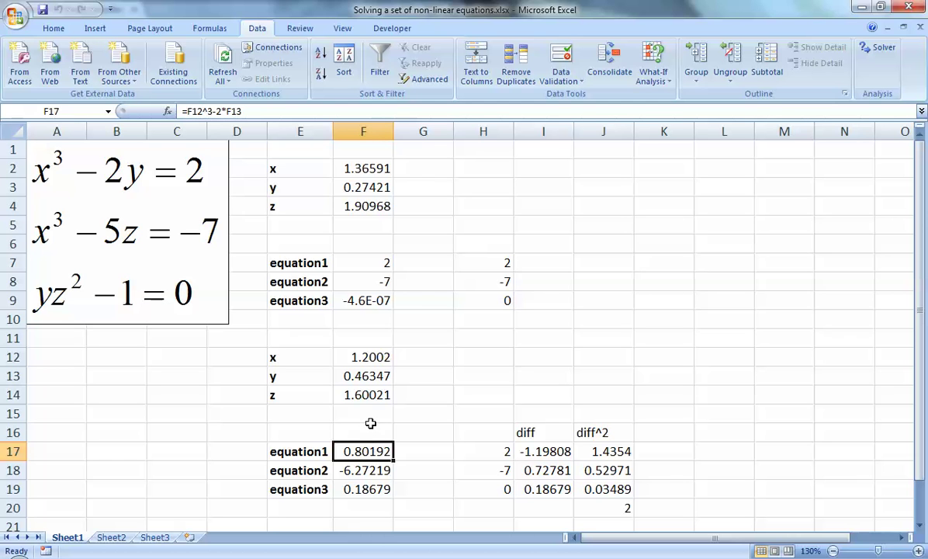
pyautogui.press('F2')
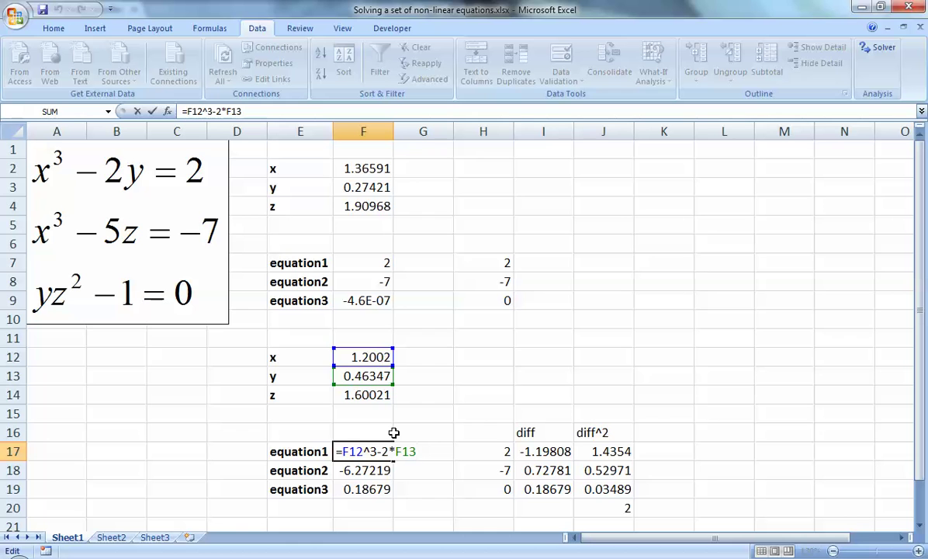
pyautogui.hotkey('ctrl', 'Return')
pyautogui.press('Down')
pyautogui.press('F2')
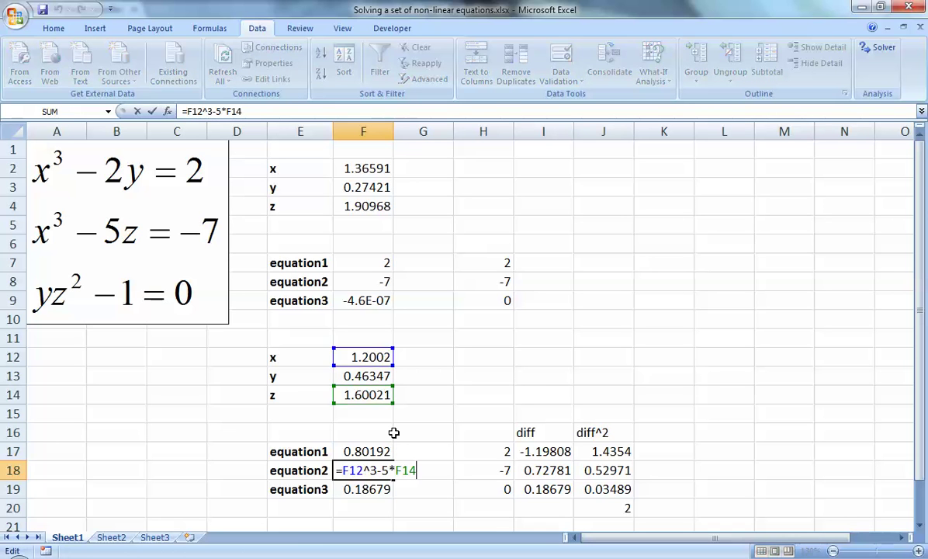
pyautogui.press('Return')
# Check the target values in H17 and H18 (-7) and reopen Solver
pyautogui.press('Right')
pyautogui.press('Up')
pyautogui.press('Up')
pyautogui.press('Right')
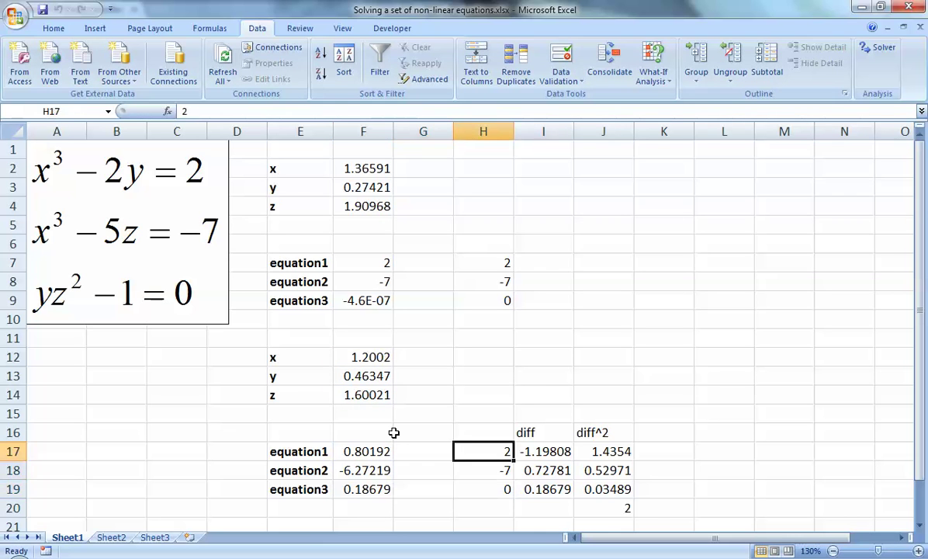
pyautogui.press('Down')
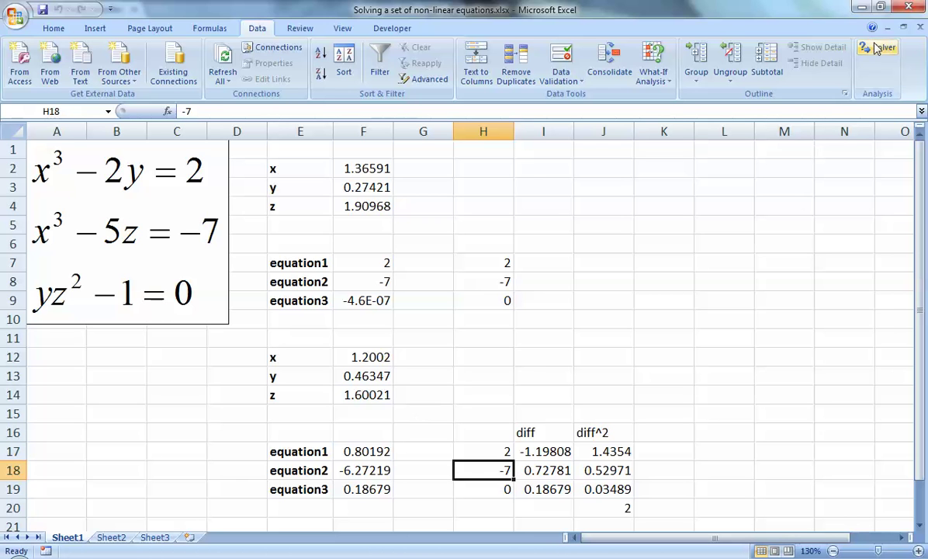
pyautogui.click(885, 47)
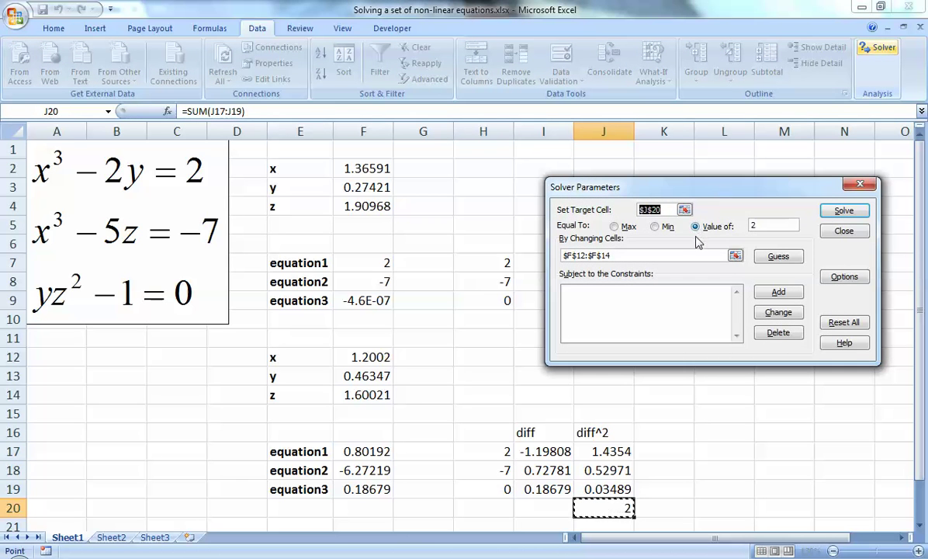
# Set Solver's Value of to 0, solve, and keep the solution
pyautogui.click(732, 229)
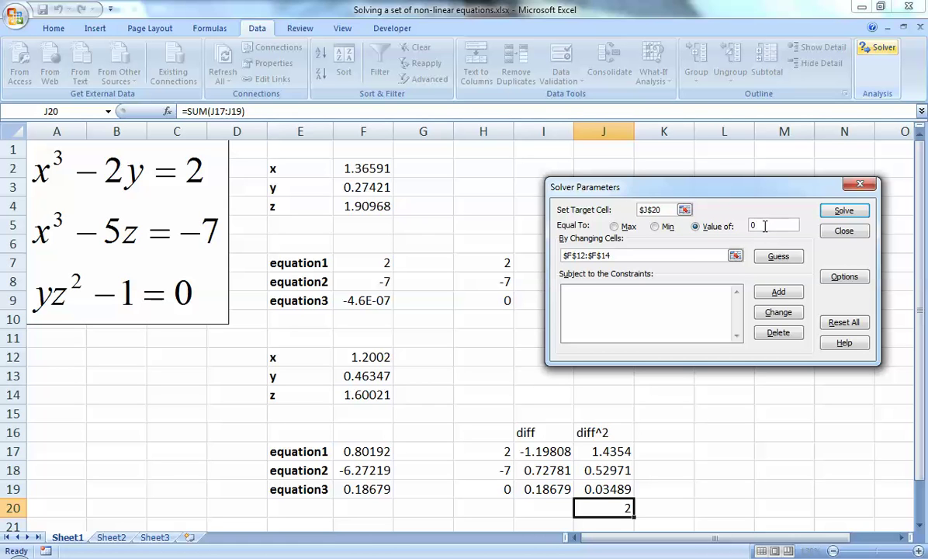
pyautogui.click(844, 211)
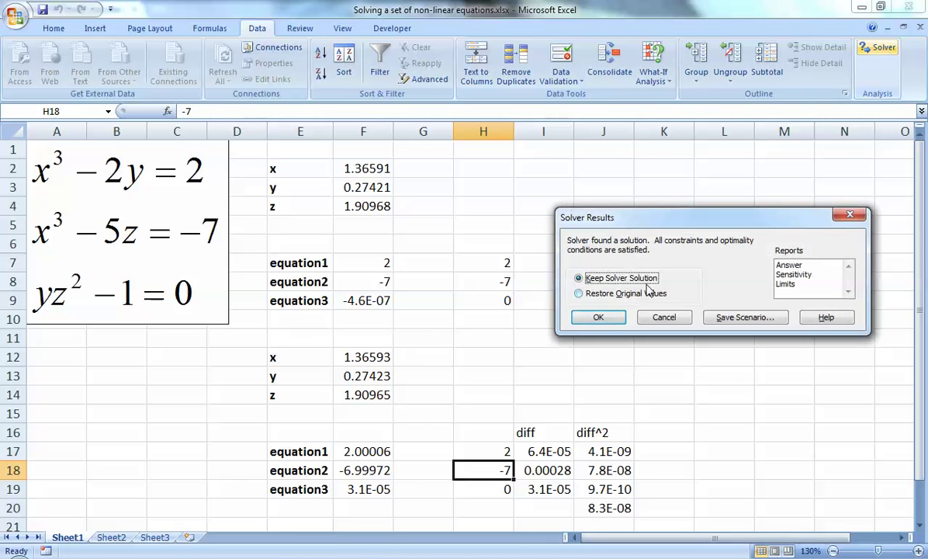
pyautogui.click(602, 318)
# Compare the original x, y, z in F2:F4 with the new values in F12:F14
pyautogui.click(358, 451)
pyautogui.click(364, 470)
pyautogui.moveTo(358, 169); pyautogui.dragTo(360, 206)
pyautogui.keyDown('ctrl'); pyautogui.click(358, 362); pyautogui.keyUp('ctrl')
pyautogui.moveTo(357, 362); pyautogui.dragTo(362, 395)
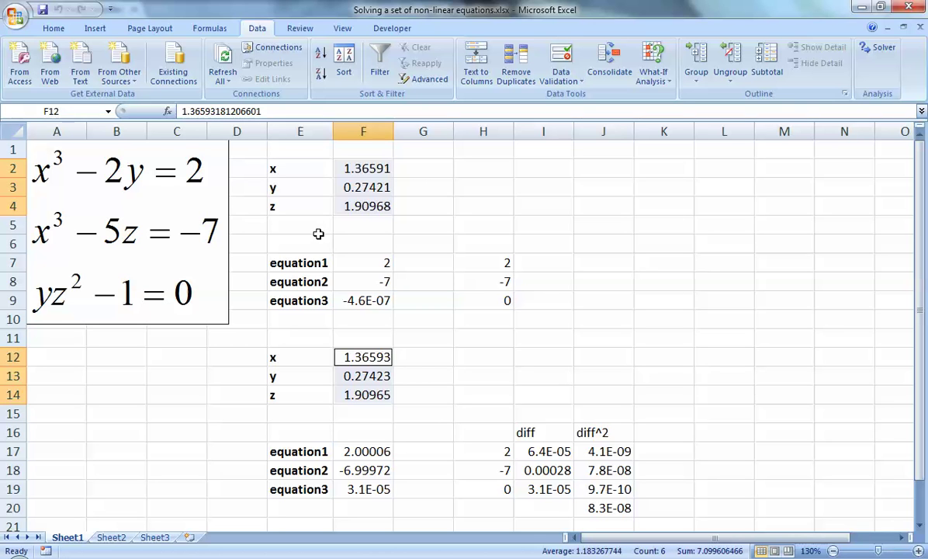
# Protect Sheet1 from the Review tab with a password, entered and confirmed
pyautogui.click(301, 28)
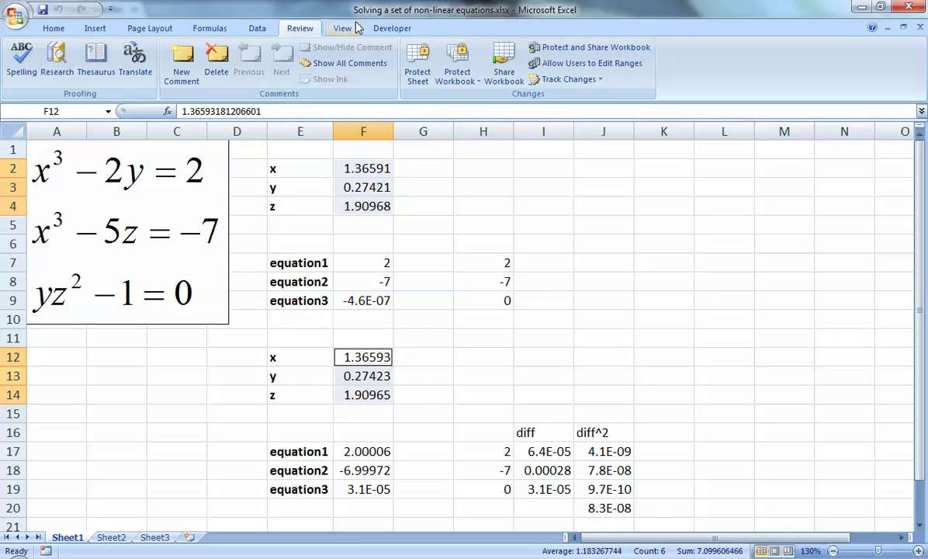
pyautogui.click(339, 28)
pyautogui.click(301, 31)
pyautogui.click(423, 70)
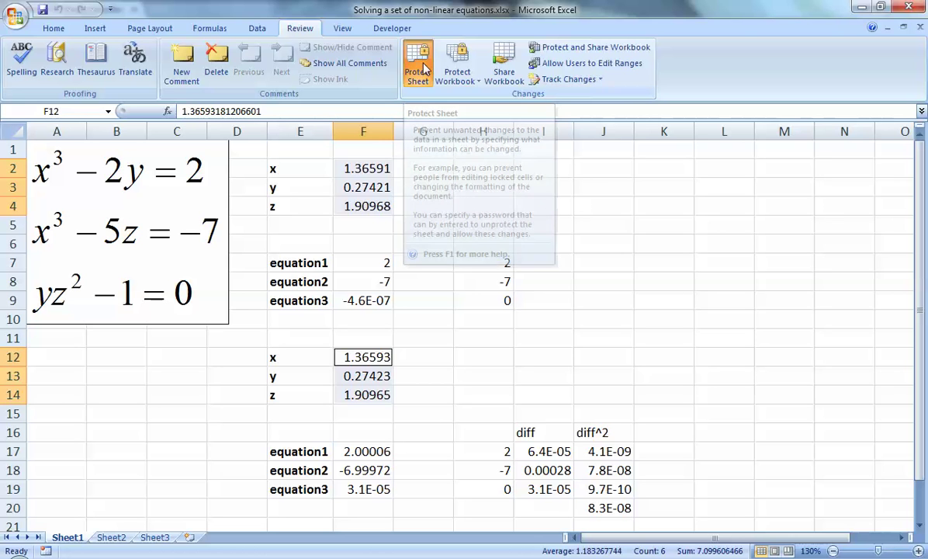
pyautogui.moveTo(704, 172); pyautogui.dragTo(665, 161)
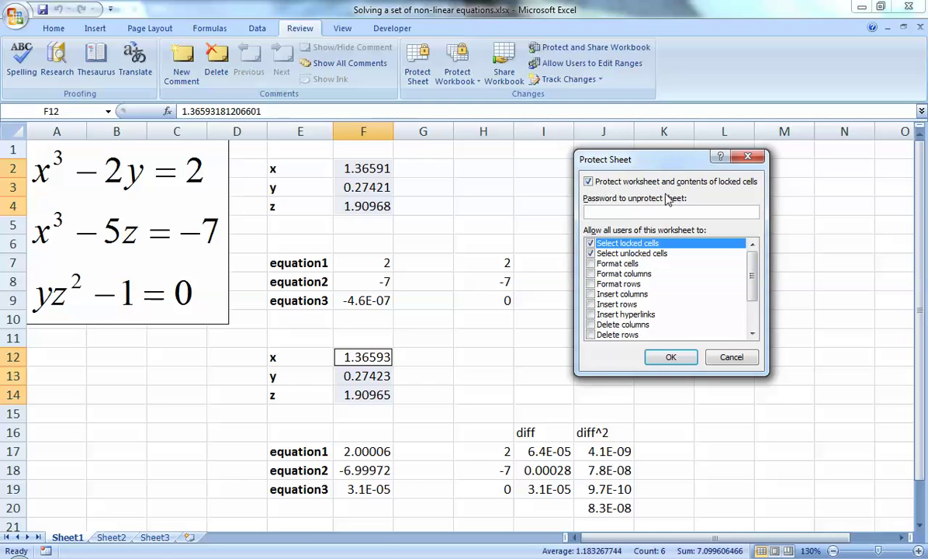
pyautogui.moveTo(632, 159); pyautogui.dragTo(604, 159)
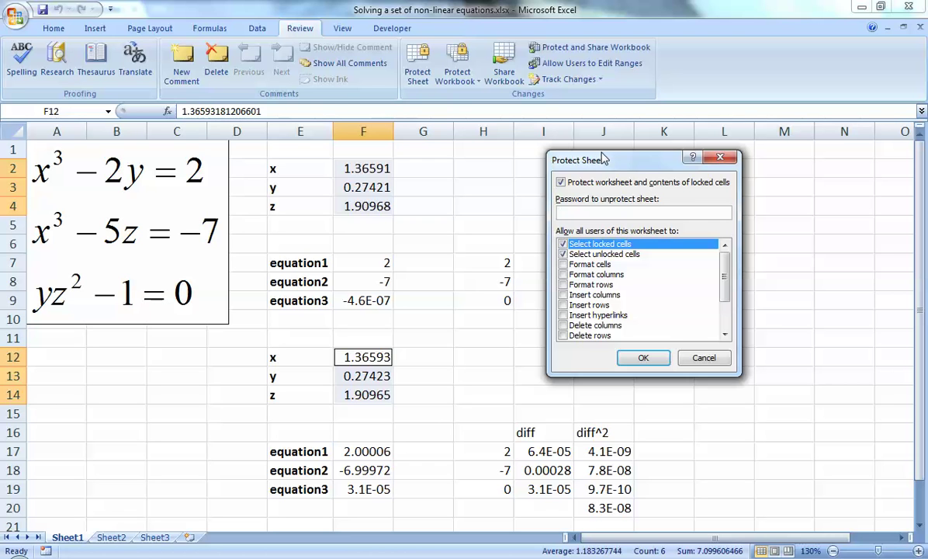
pyautogui.press('Return')
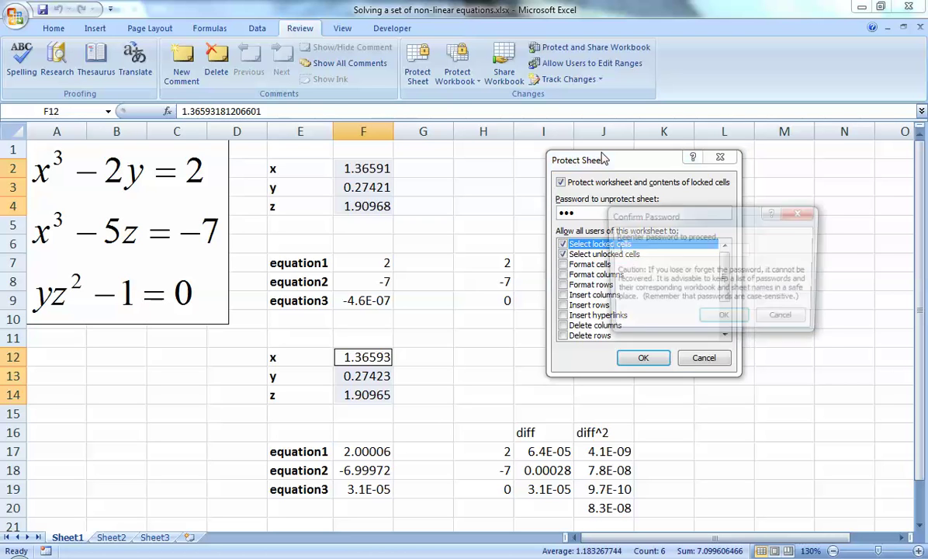
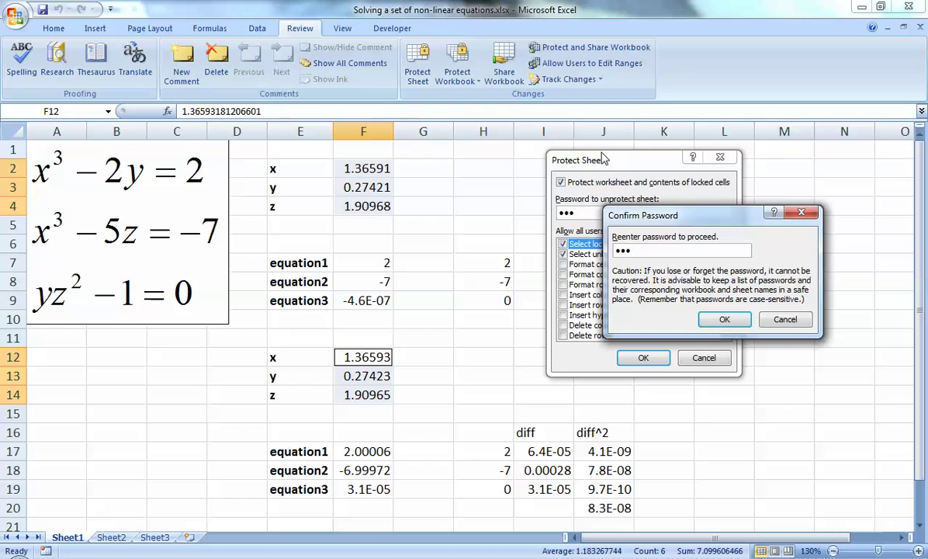
pyautogui.press('Return')
pyautogui.click(624, 310)
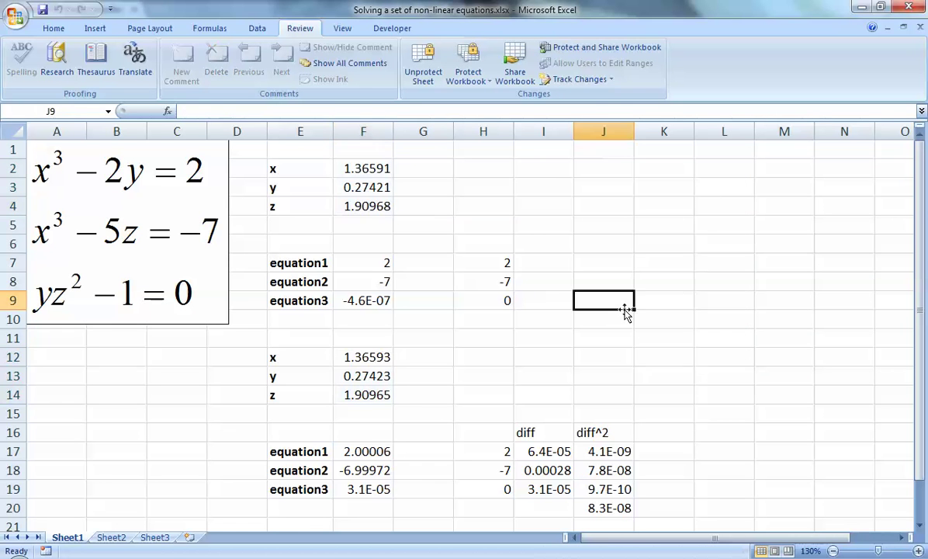
# Confirm J9 refuses edits, then unprotect the sheet by entering its password
pyautogui.doubleClick(625, 312)
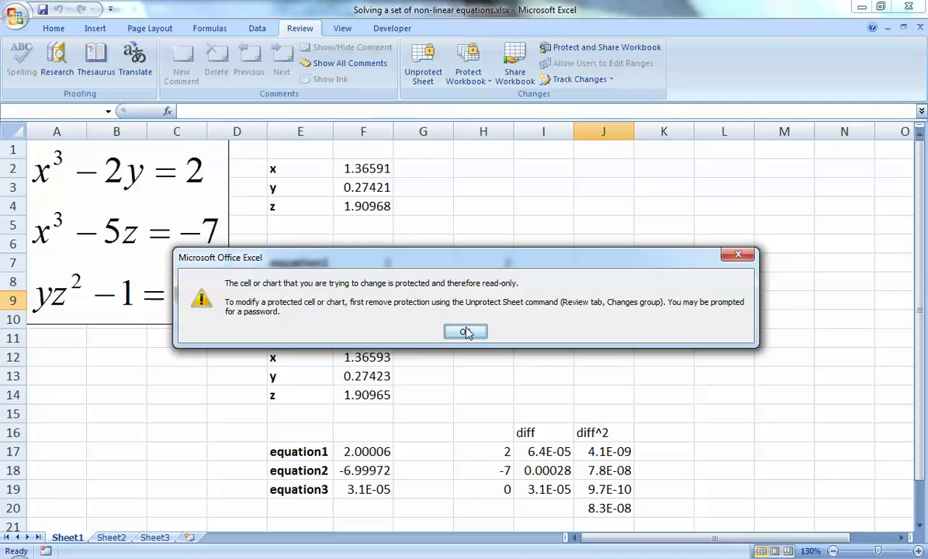
pyautogui.click(468, 330)
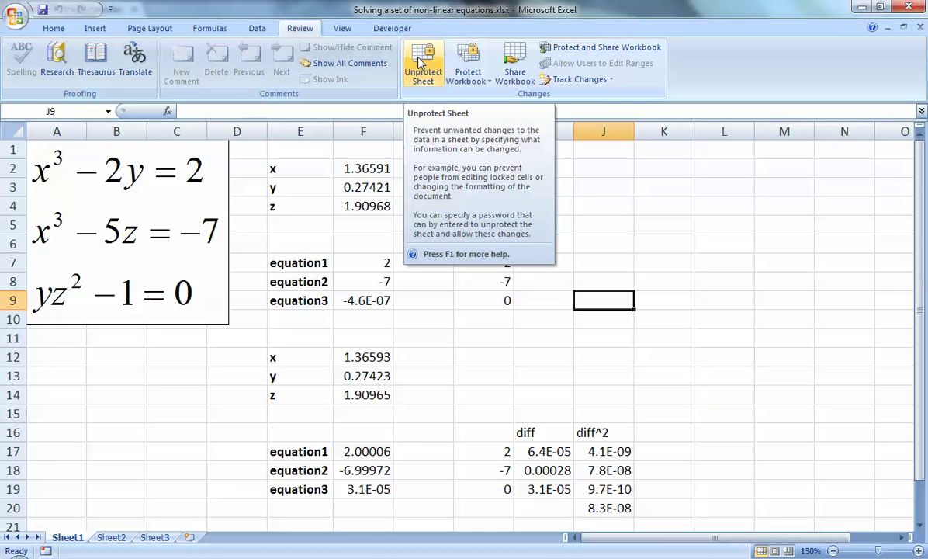
pyautogui.click(419, 61)
pyautogui.press('Return')
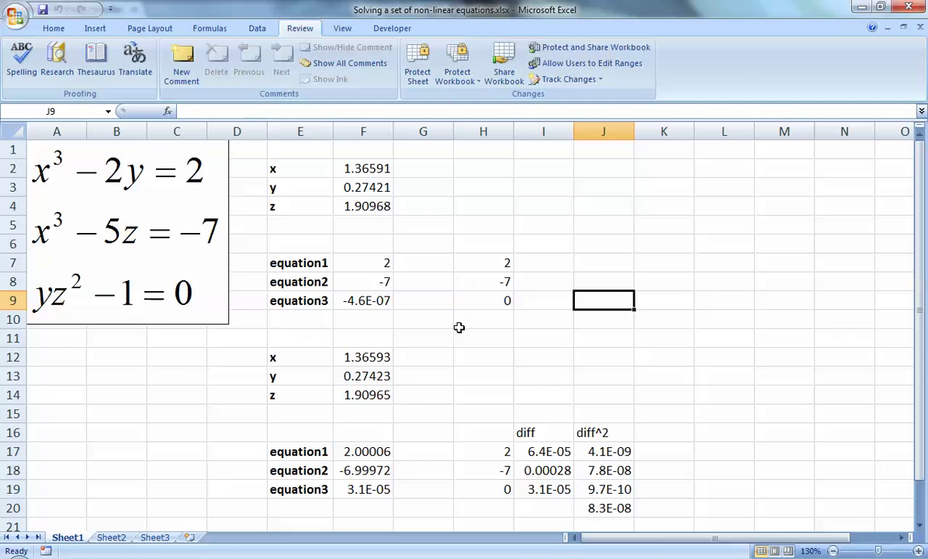
# Encrypt the workbook via Prepare > Encrypt Document with a password, entered and confirmed
pyautogui.click(17, 15)
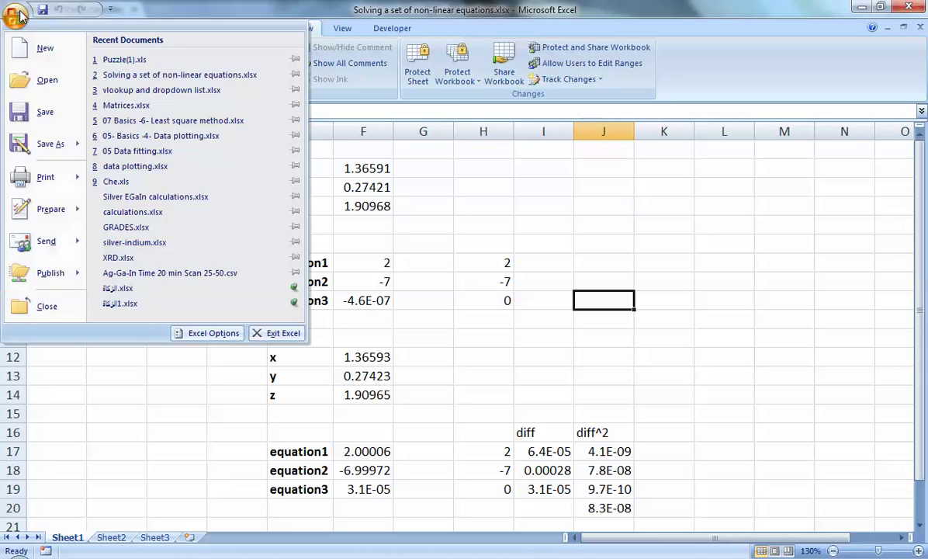
pyautogui.moveTo(60, 241)
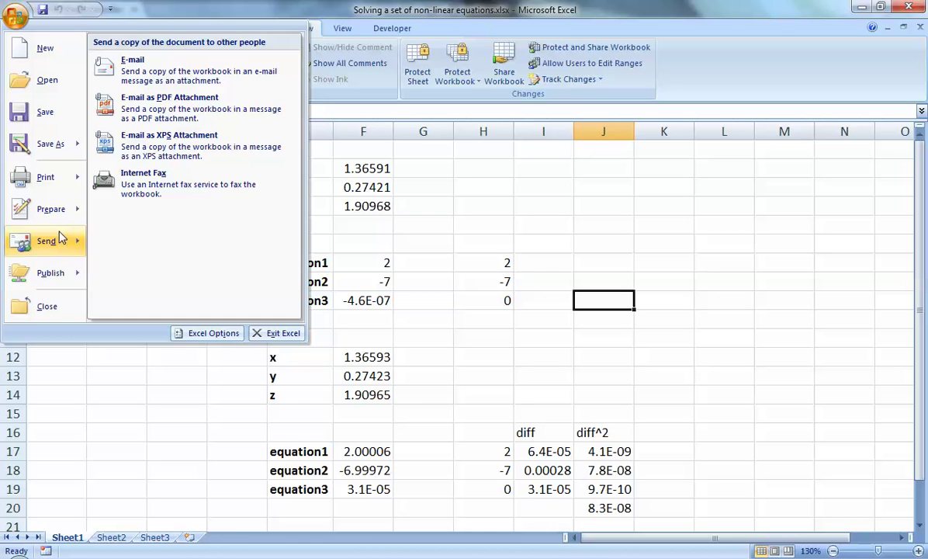
pyautogui.moveTo(58, 208)
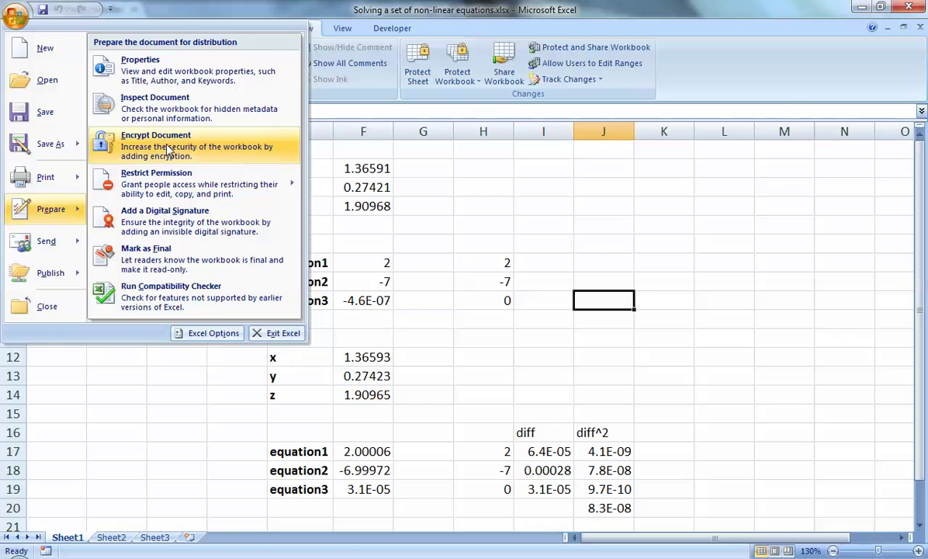
pyautogui.click(223, 154)
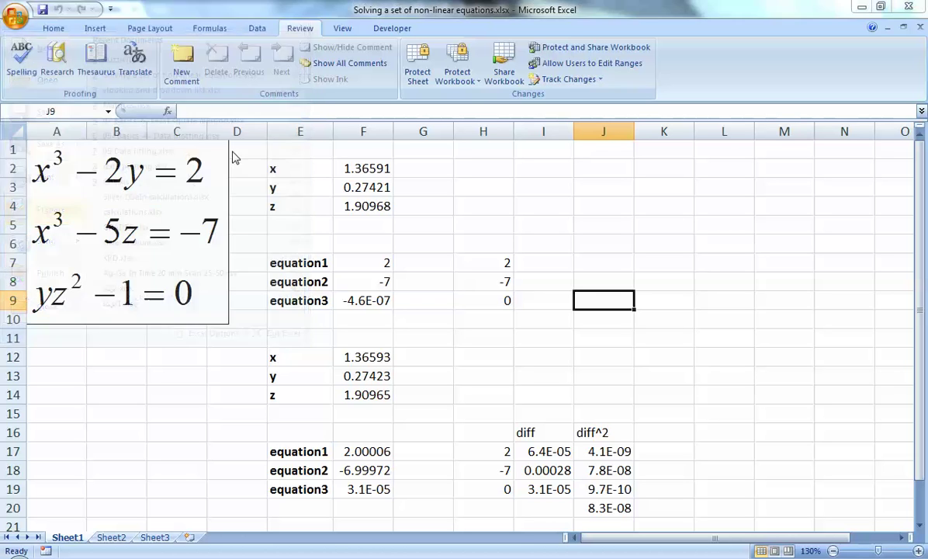
pyautogui.moveTo(441, 215); pyautogui.dragTo(535, 156)
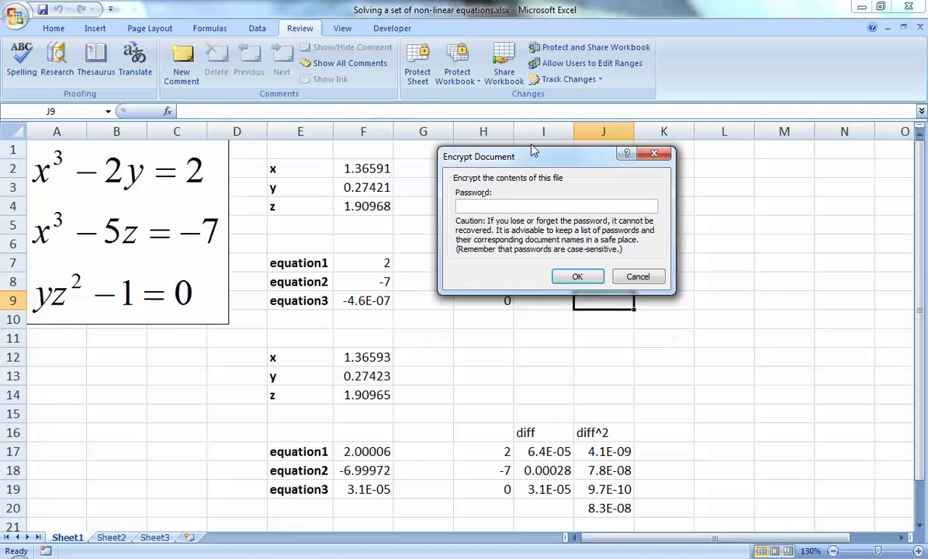
pyautogui.press('Return')
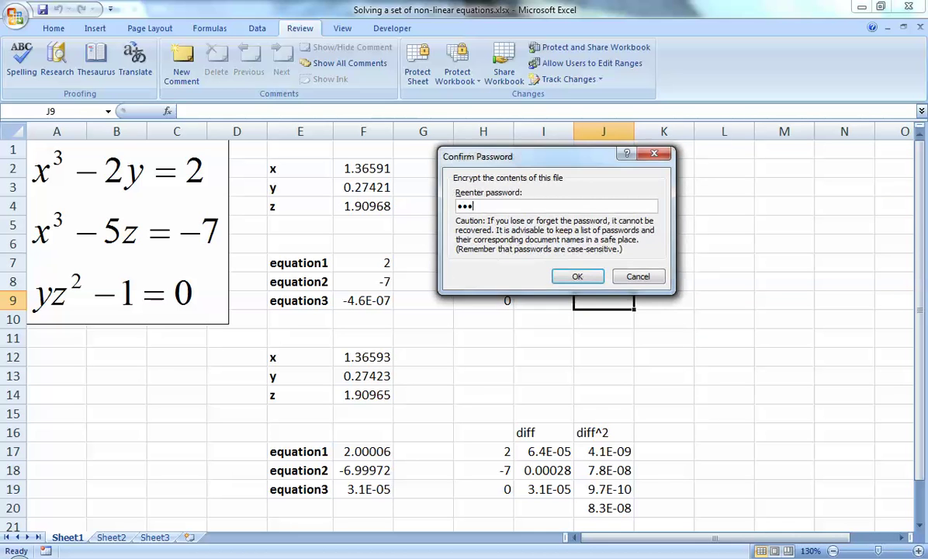
pyautogui.press('Return')
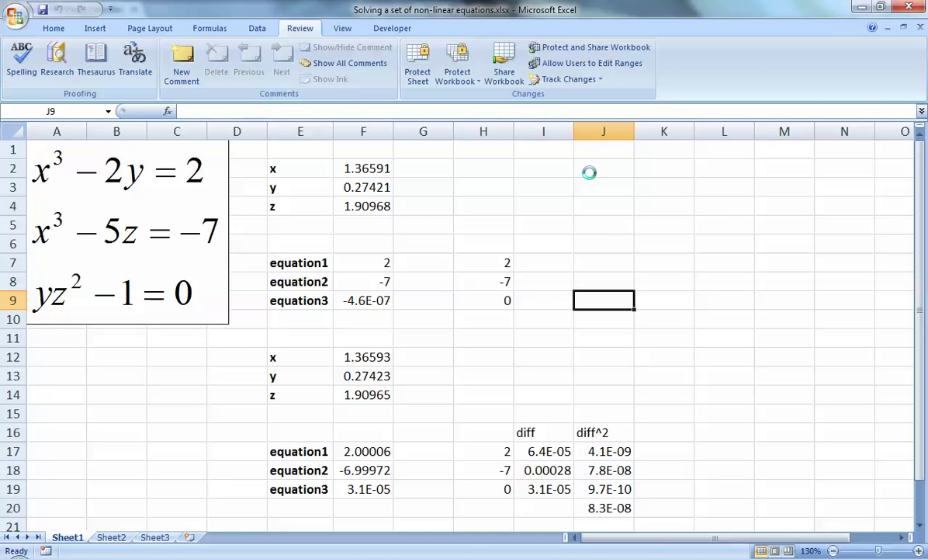
# Save and close the workbook, cancelling an accidental Puzzle(1).xls open
pyautogui.click(919, 28)
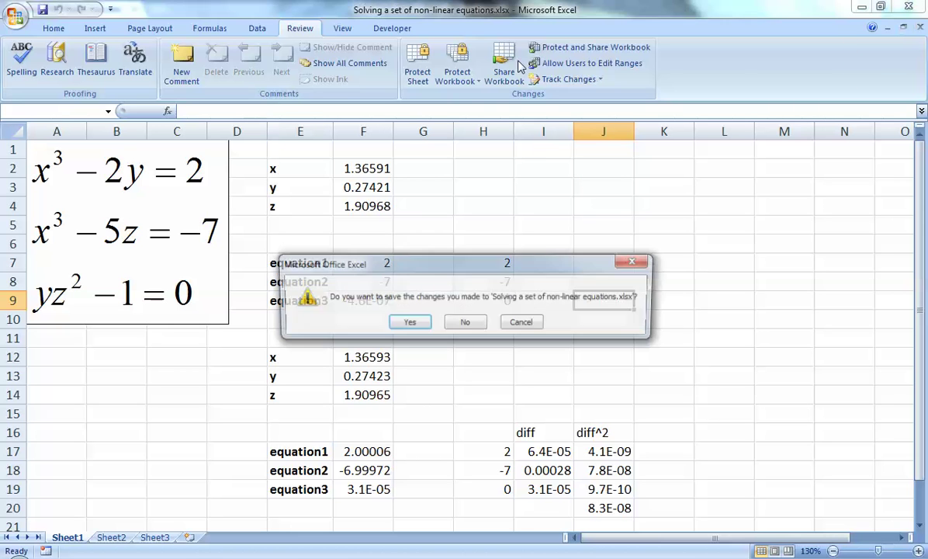
pyautogui.click(413, 323)
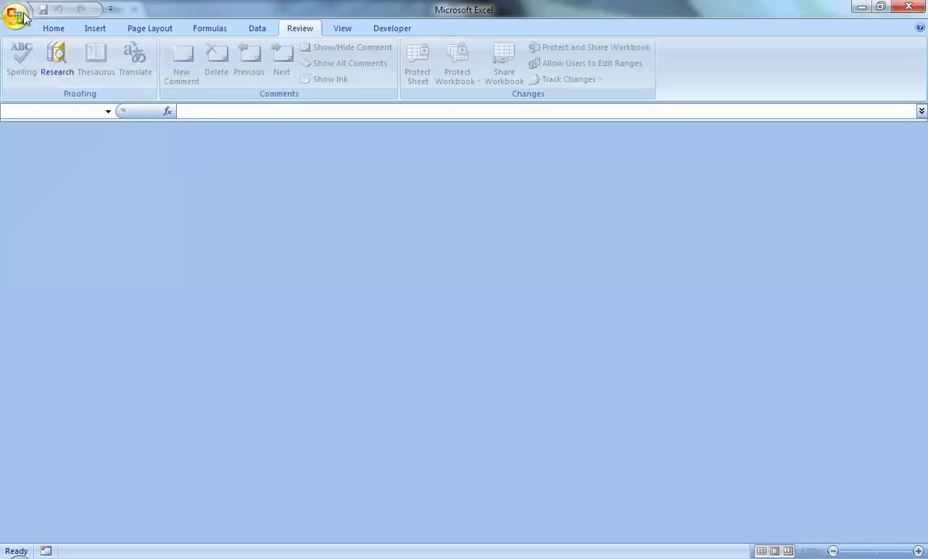
pyautogui.click(15, 16)
pyautogui.click(136, 61)
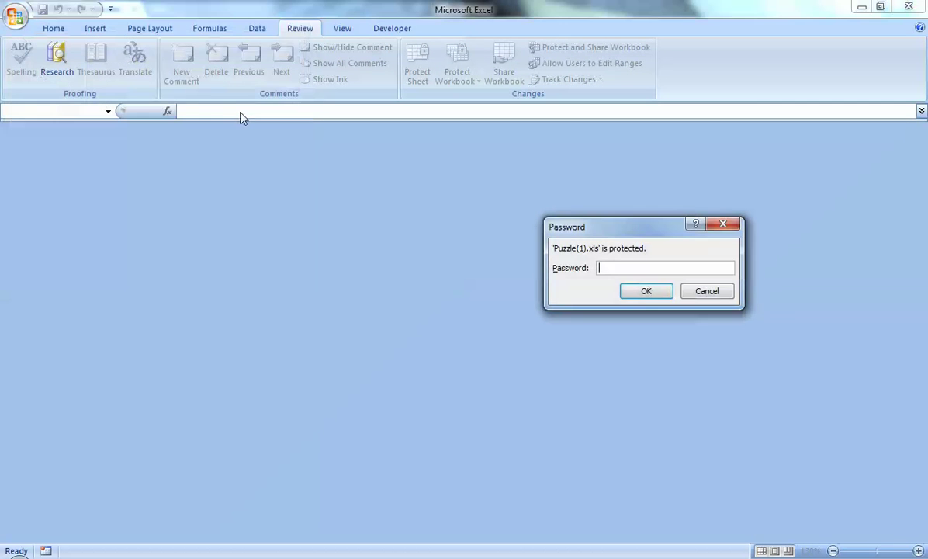
pyautogui.click(706, 293)
# Reopen 'Solving a set of non-linear equations.xlsx' from recent documents using its password
pyautogui.click(15, 15)
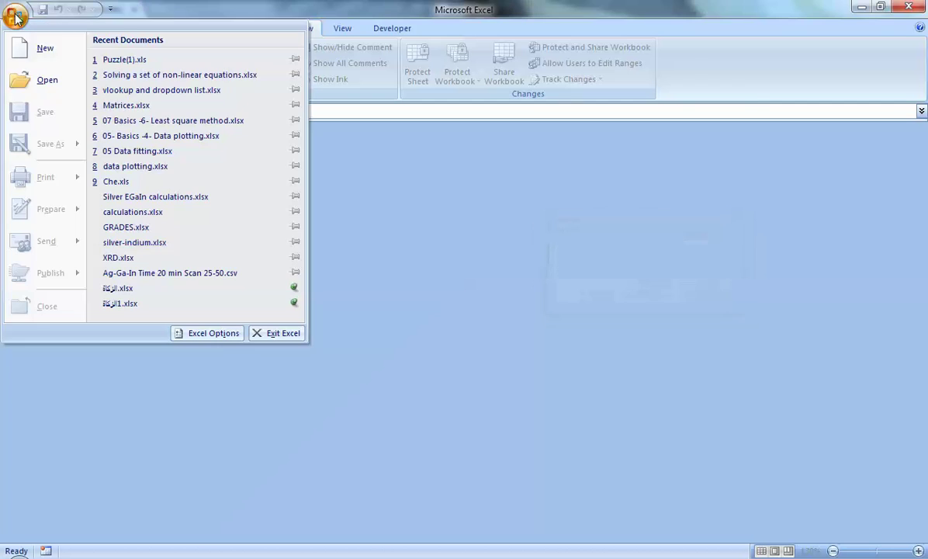
pyautogui.click(180, 75)
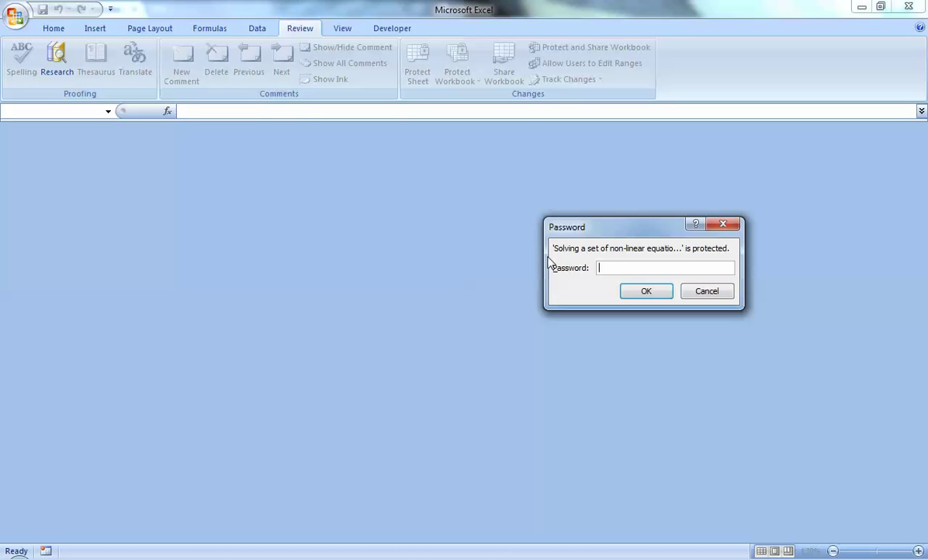
pyautogui.press('Return')
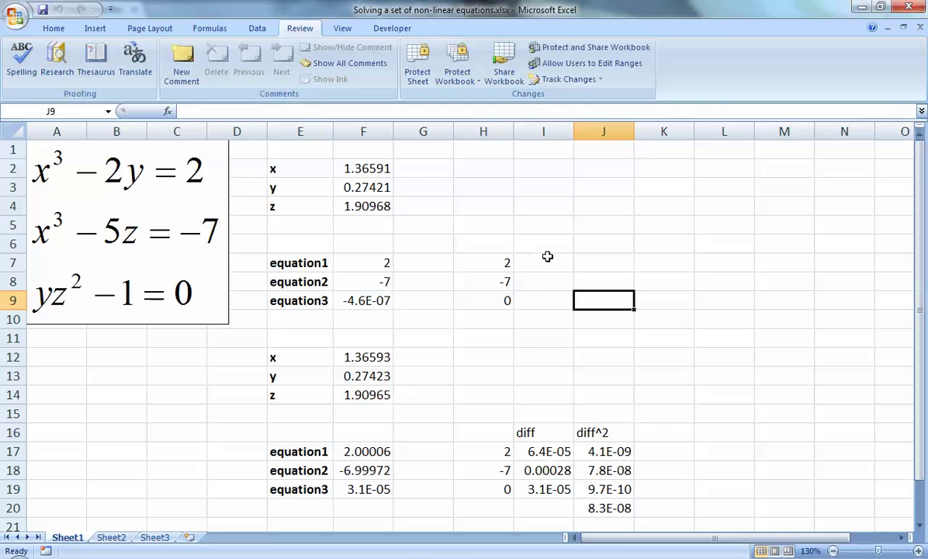
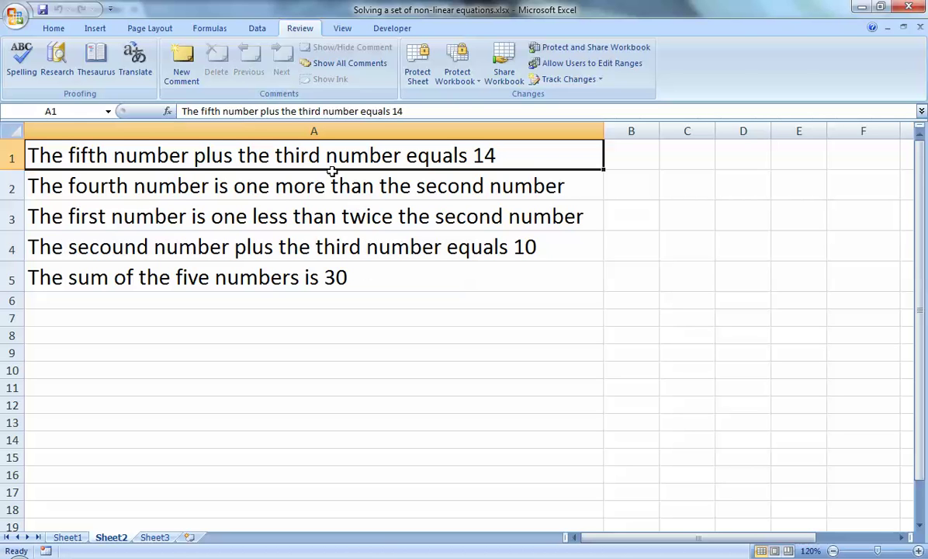
pyautogui.moveTo(300, 144); pyautogui.dragTo(308, 268)
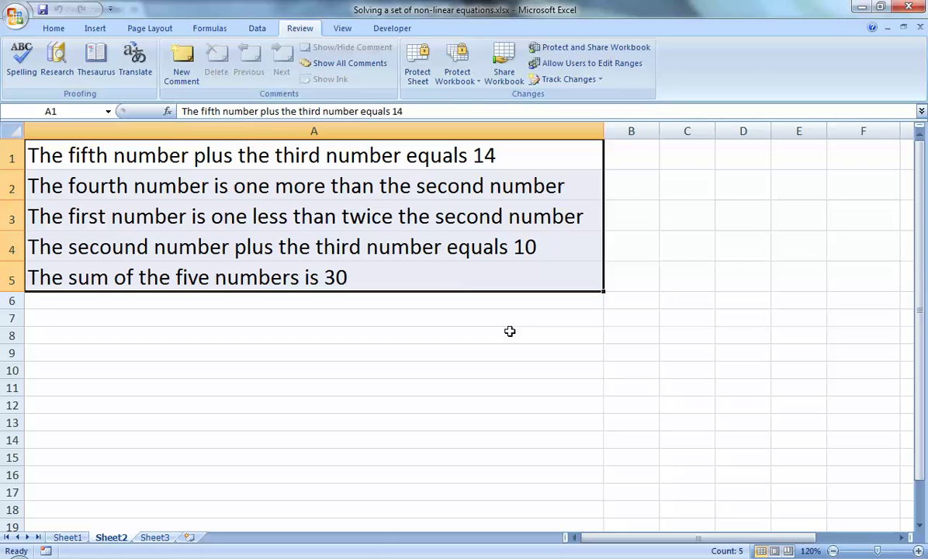
pyautogui.click(384, 318)
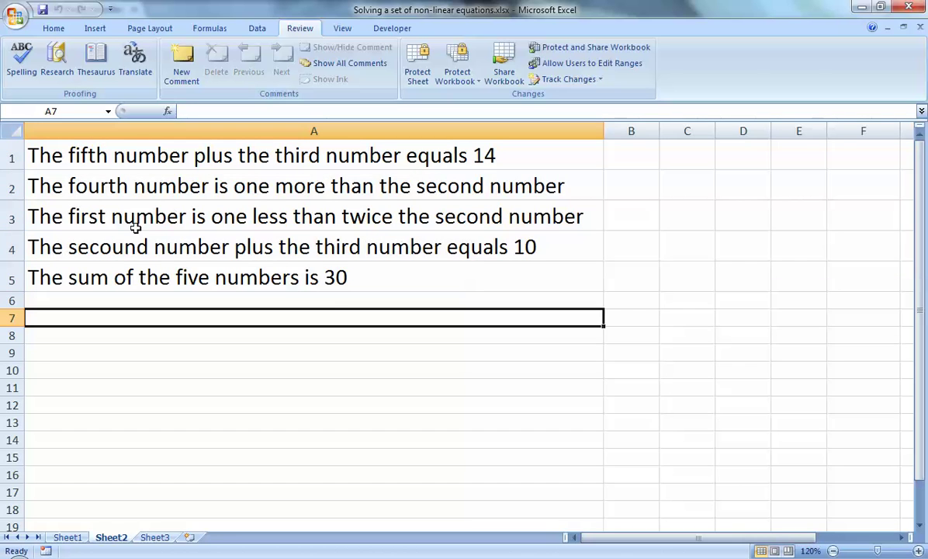